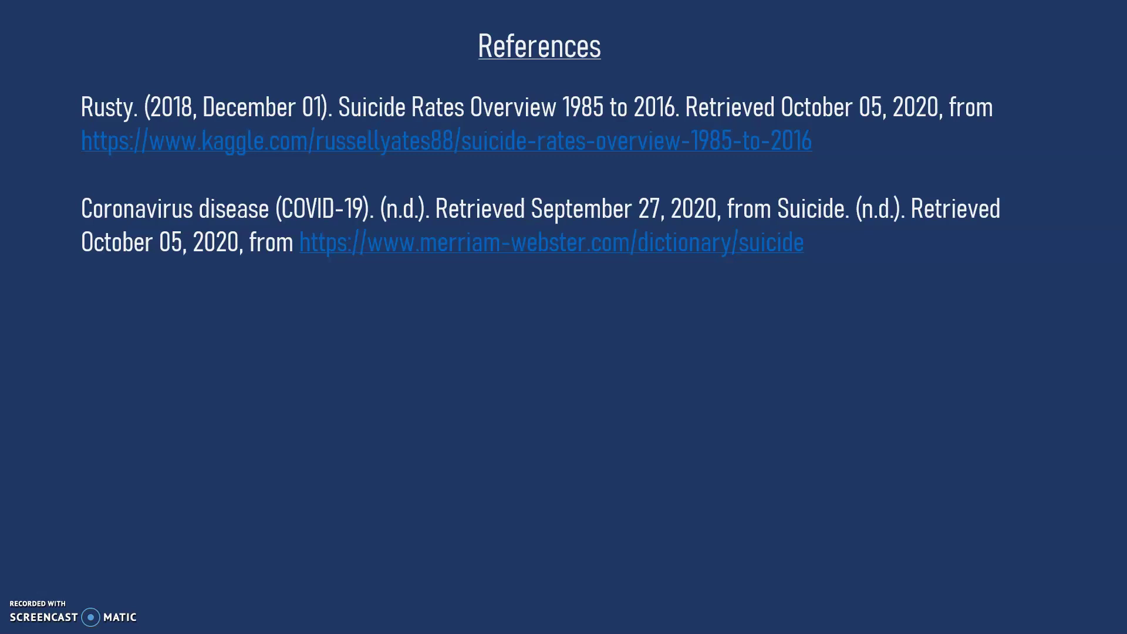
Step: End the slide show, switch to the Lab#2 workbook in Excel, and review its Raw Data and Clean Data sheets
key(Escape)
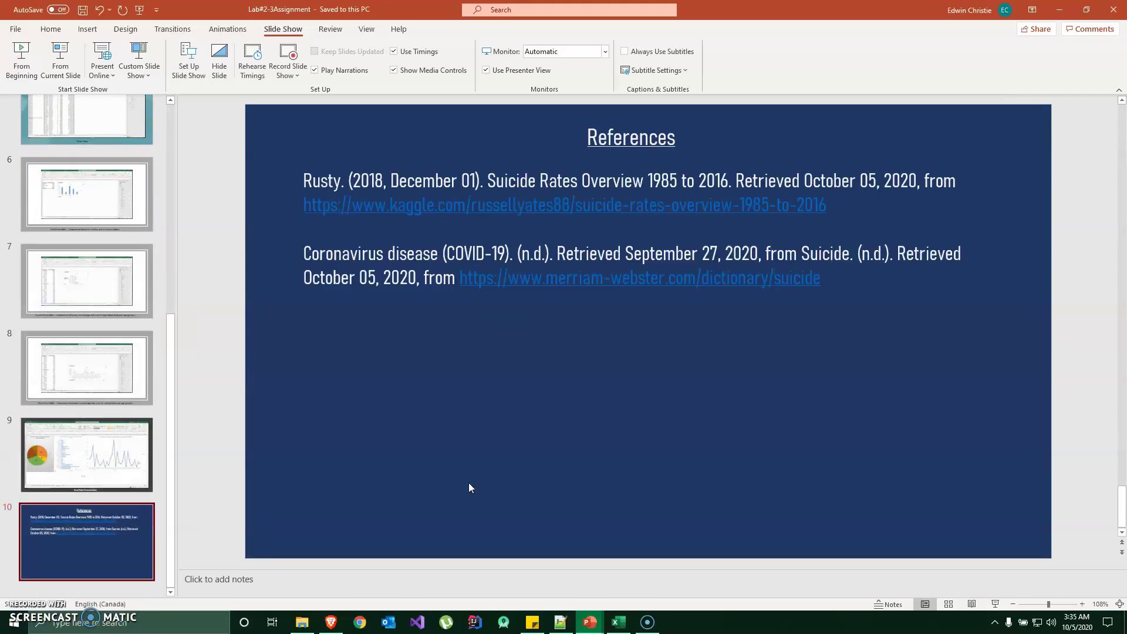
click(618, 622)
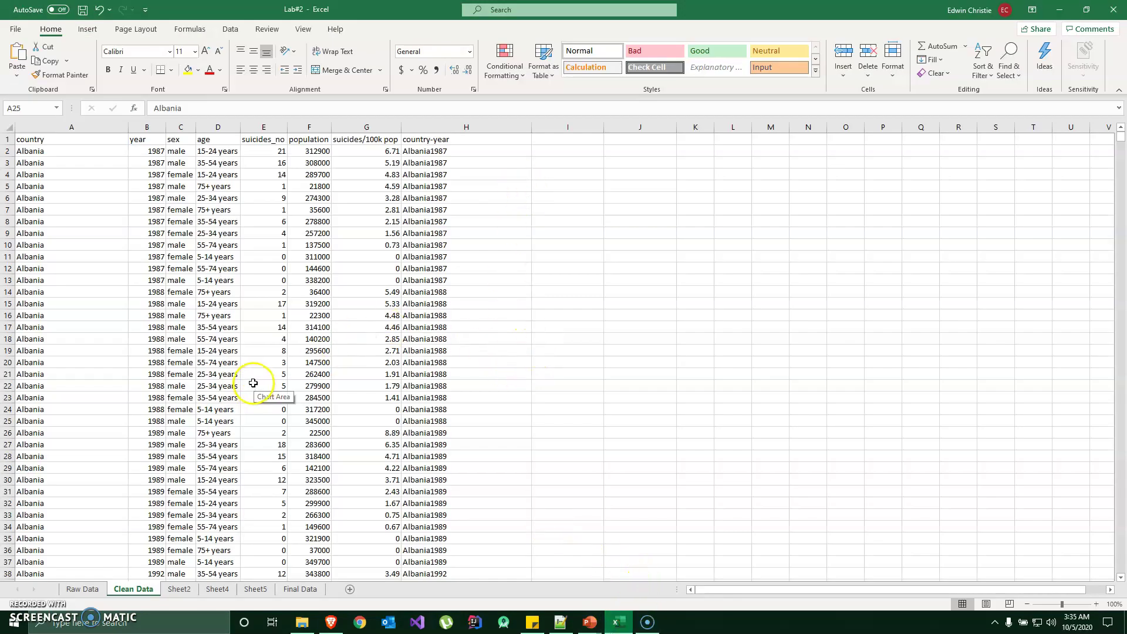
click(90, 589)
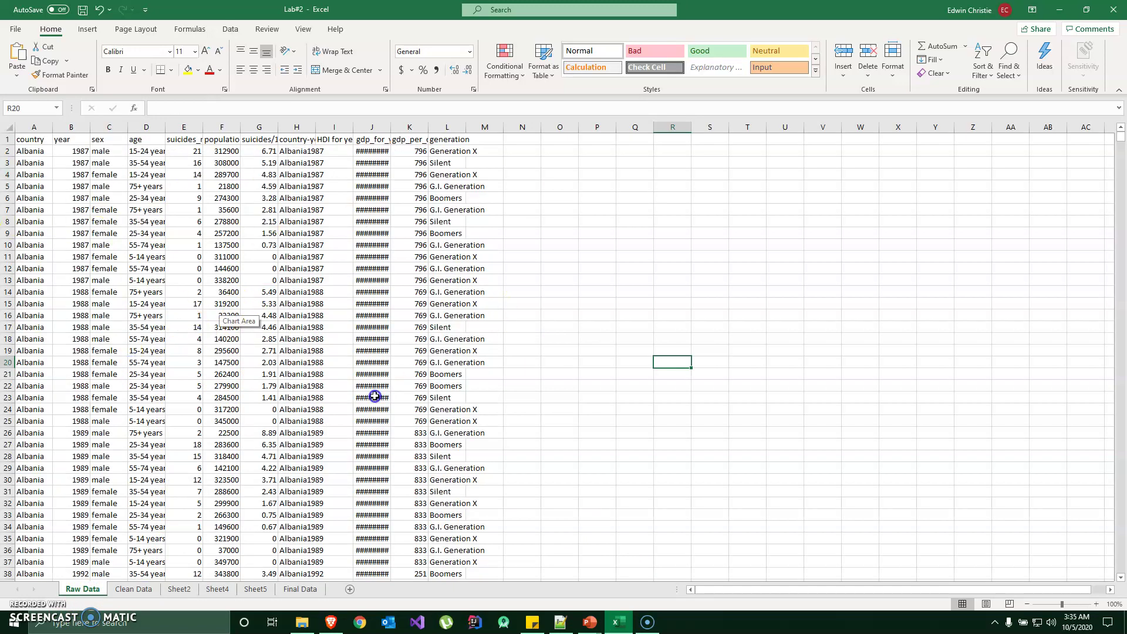
scroll(439, 470, down, 4)
scroll(456, 461, up, 4)
click(142, 588)
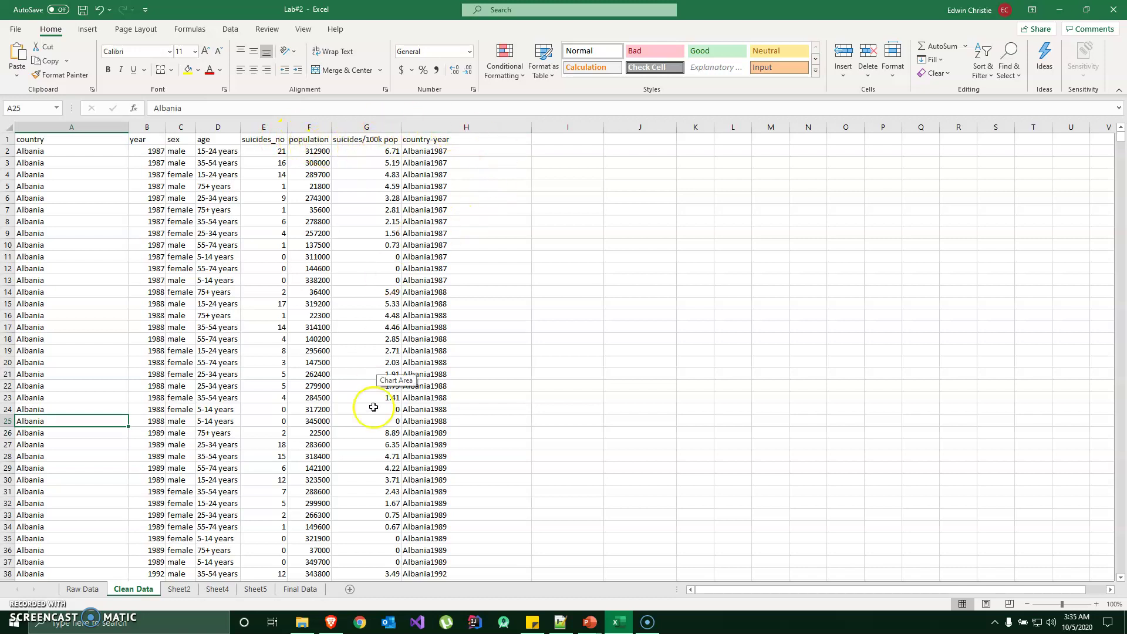
Step: Display the field list for the suicides_no by country PivotTable on Sheet2
click(184, 592)
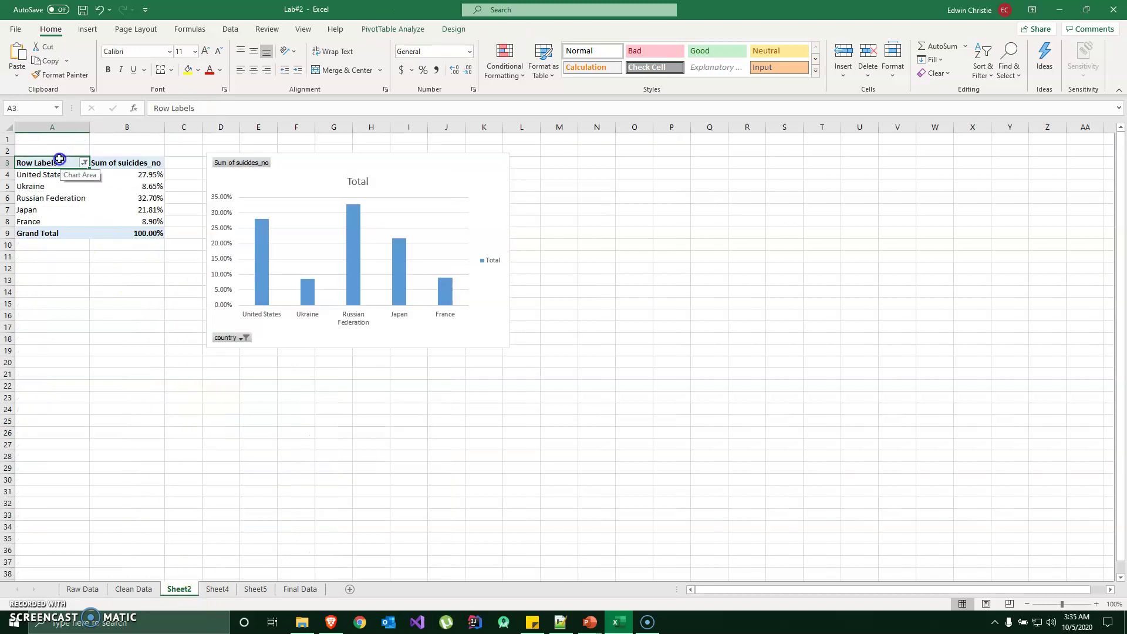
click(393, 29)
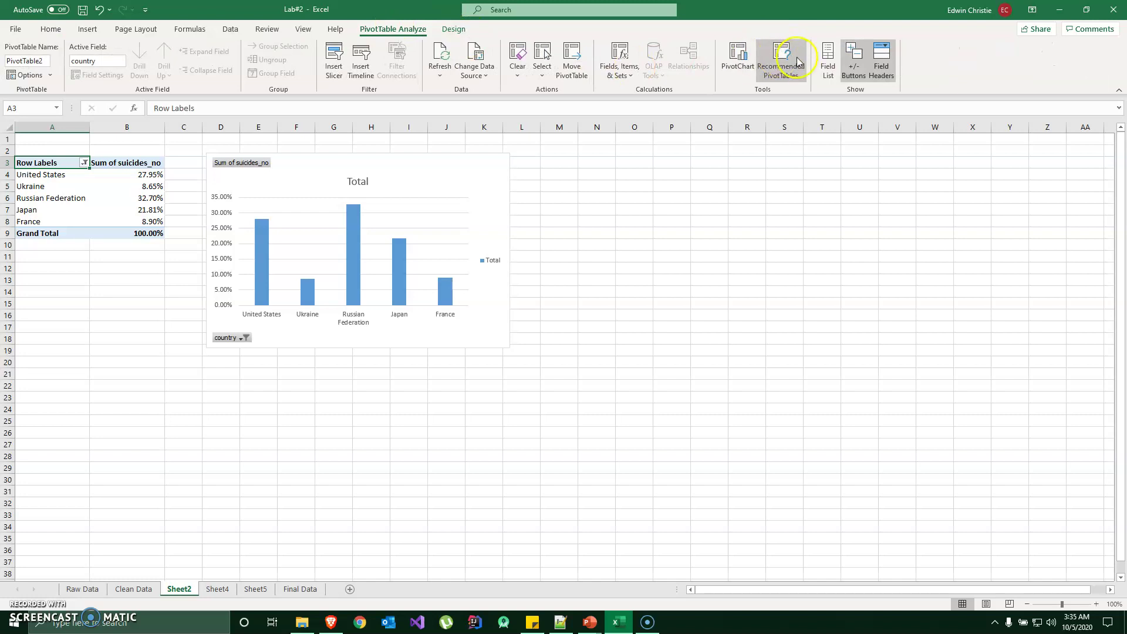
click(828, 58)
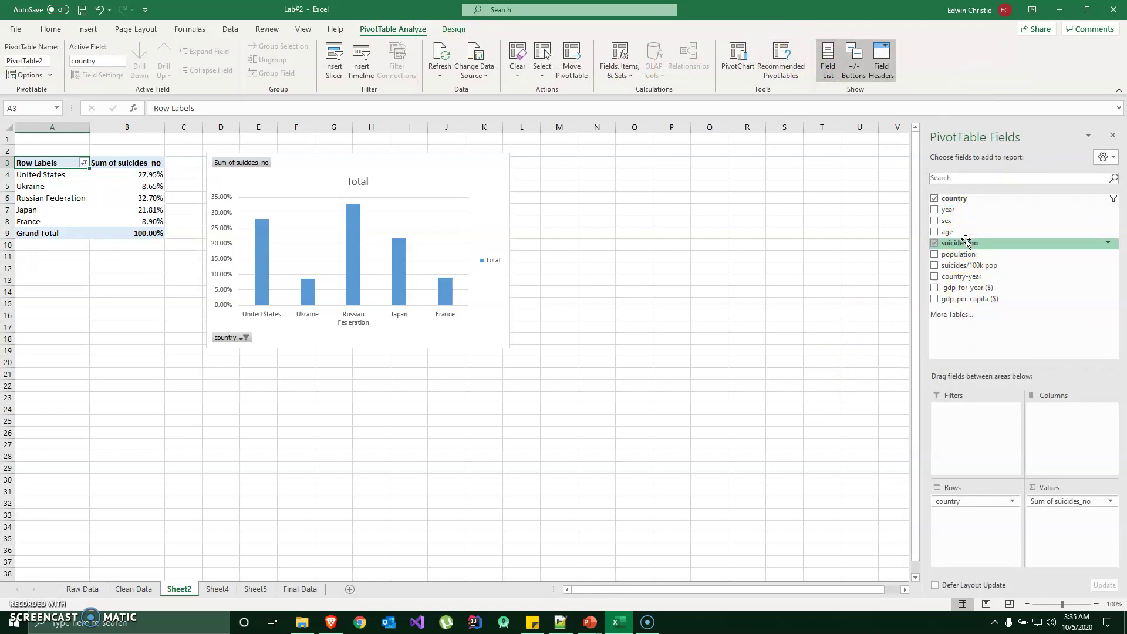
Step: Inspect the pivot chart on Sheet2 and select the entire suicides_no by country PivotTable
click(69, 166)
key(ctrl+a)
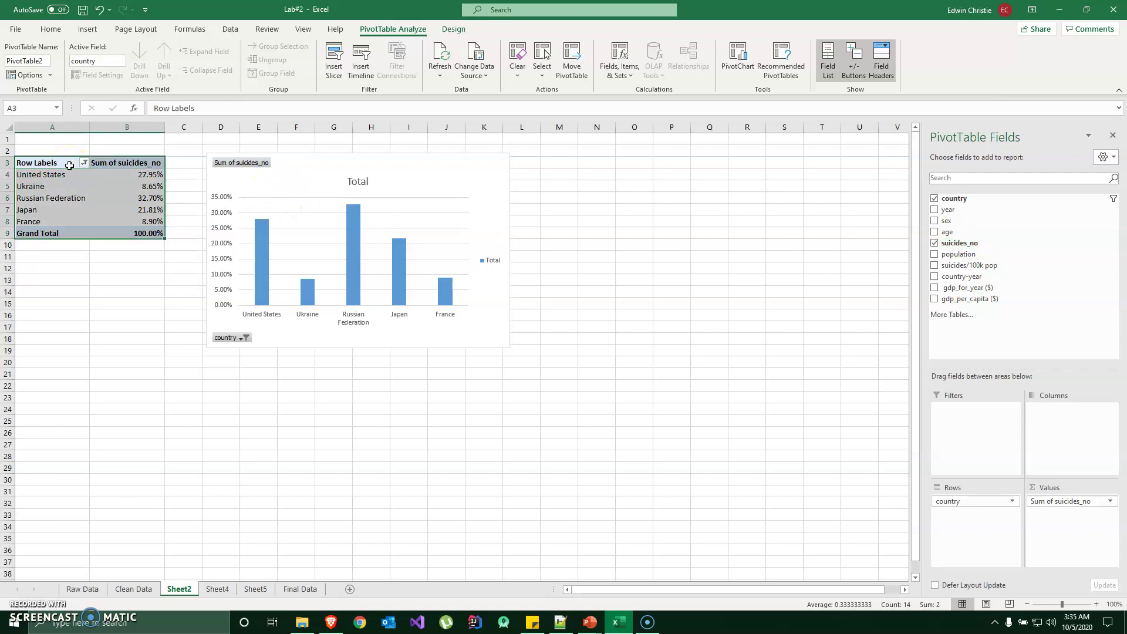
click(453, 205)
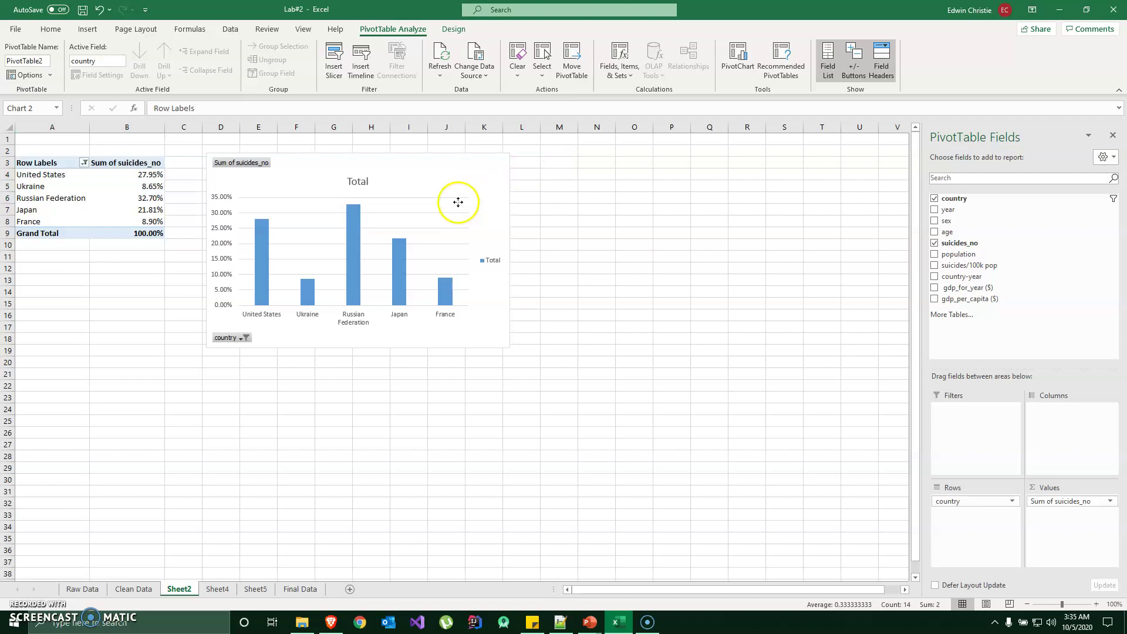
click(77, 162)
key(ctrl+a)
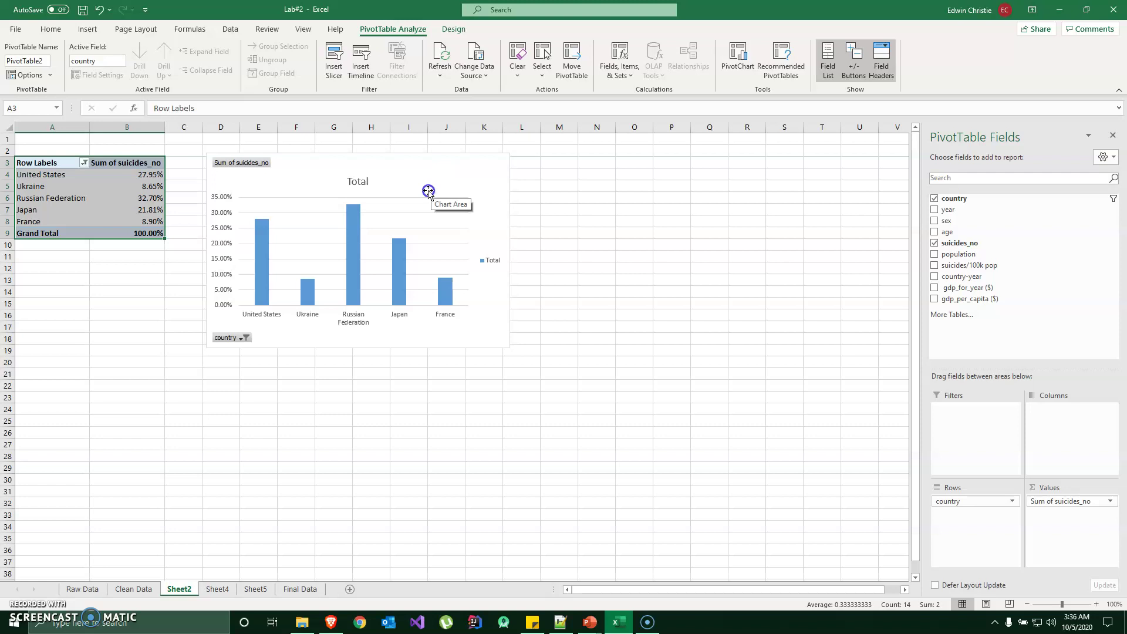
Step: Compare the column chart on Sheet2 with the Top 5 Countries pie chart on the Final Data sheet
click(300, 589)
click(251, 225)
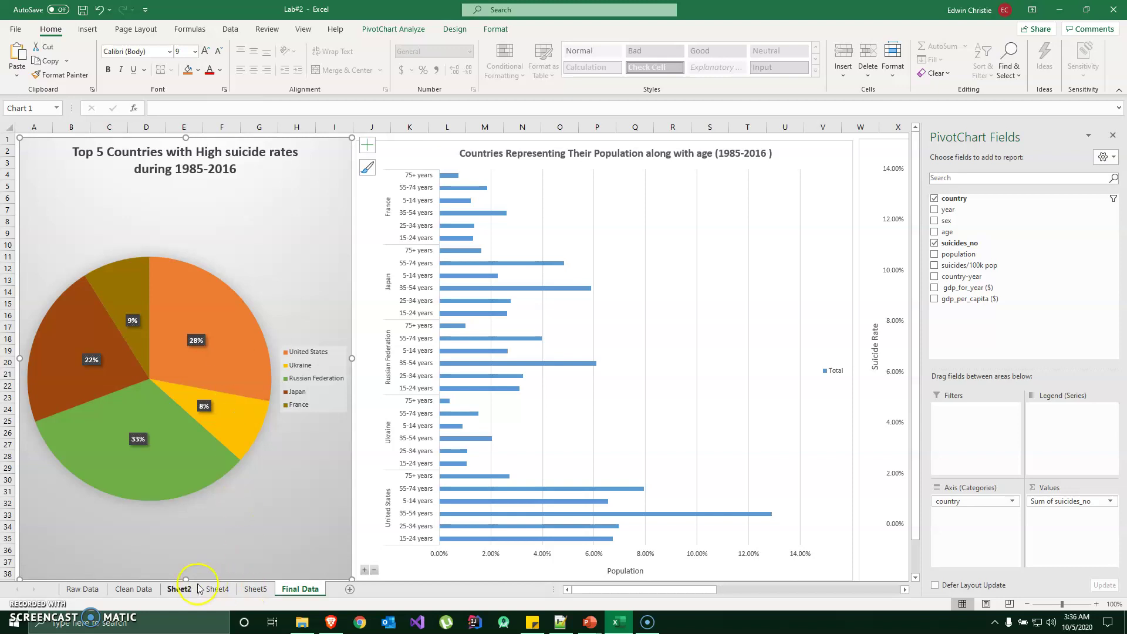
click(179, 589)
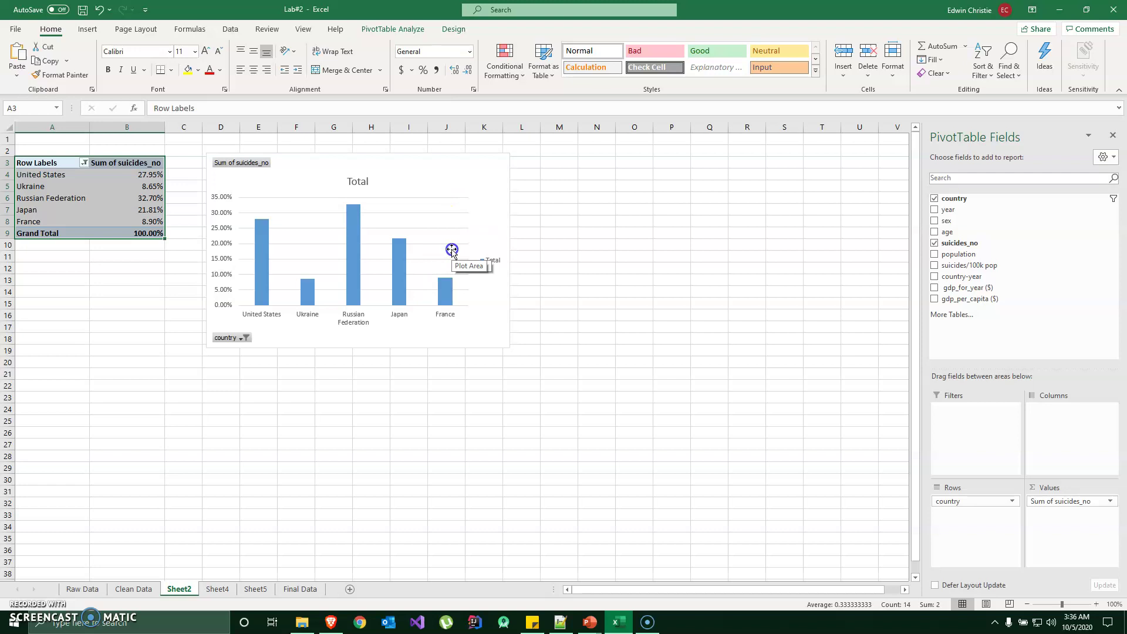
click(305, 590)
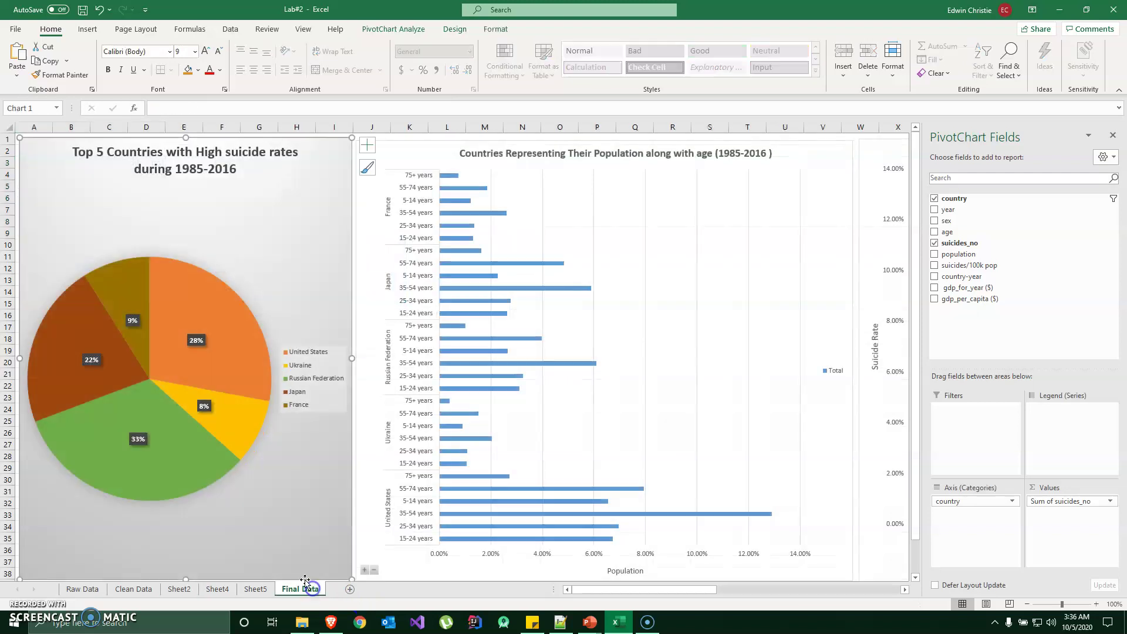
click(176, 589)
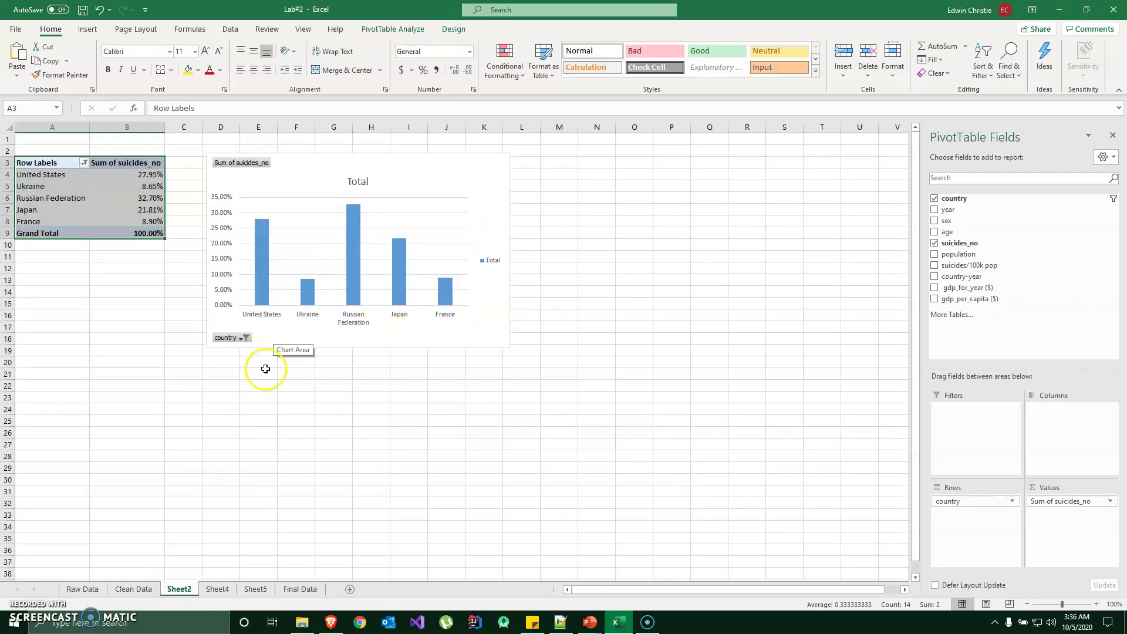
click(293, 588)
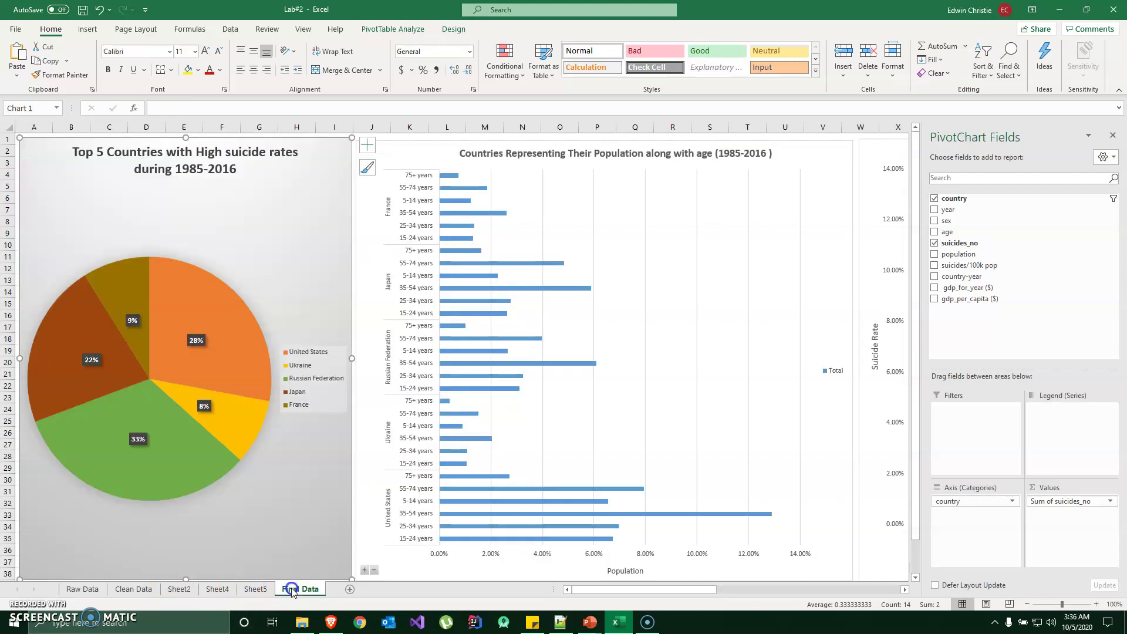
Step: Browse the available chart styles for the Top 5 Countries pie chart
click(362, 170)
scroll(417, 329, down, 3)
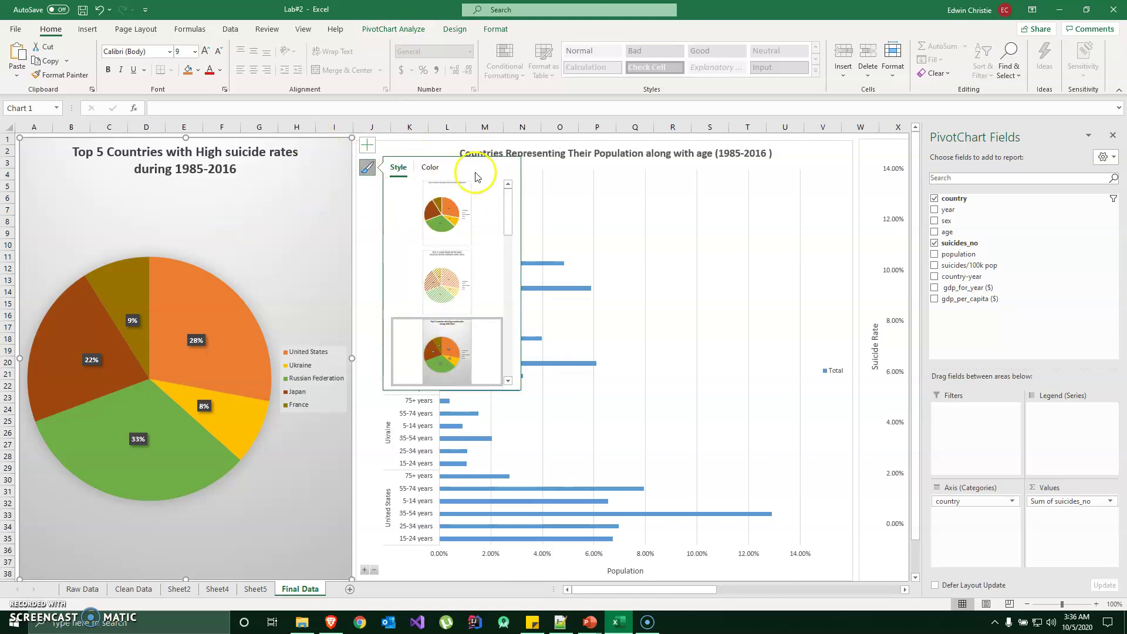
click(369, 170)
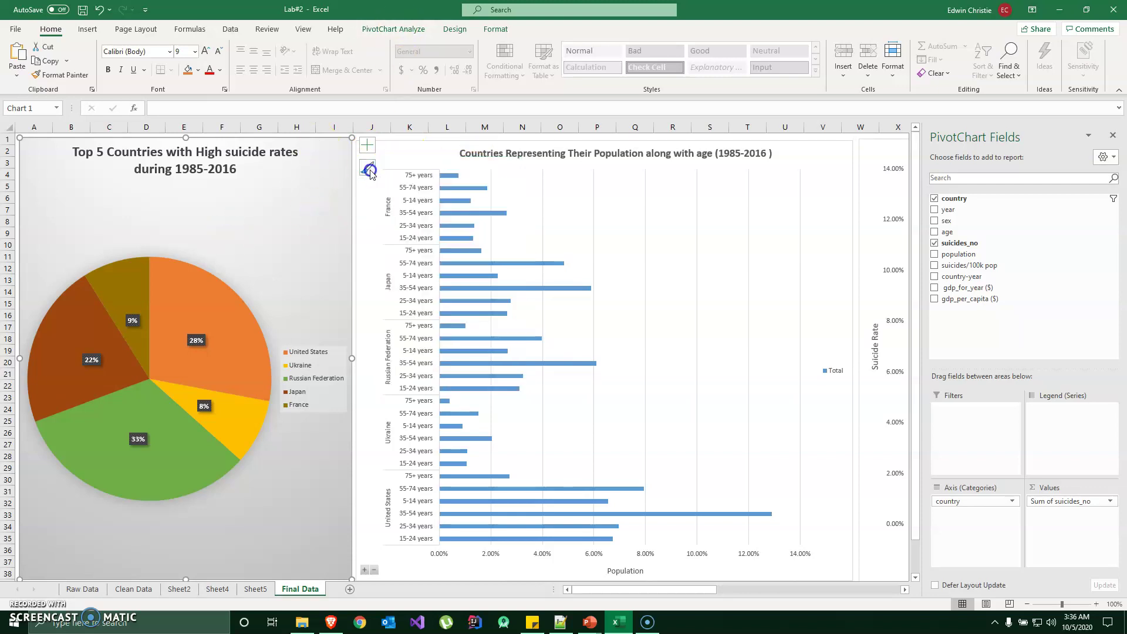
click(188, 28)
click(146, 28)
click(332, 28)
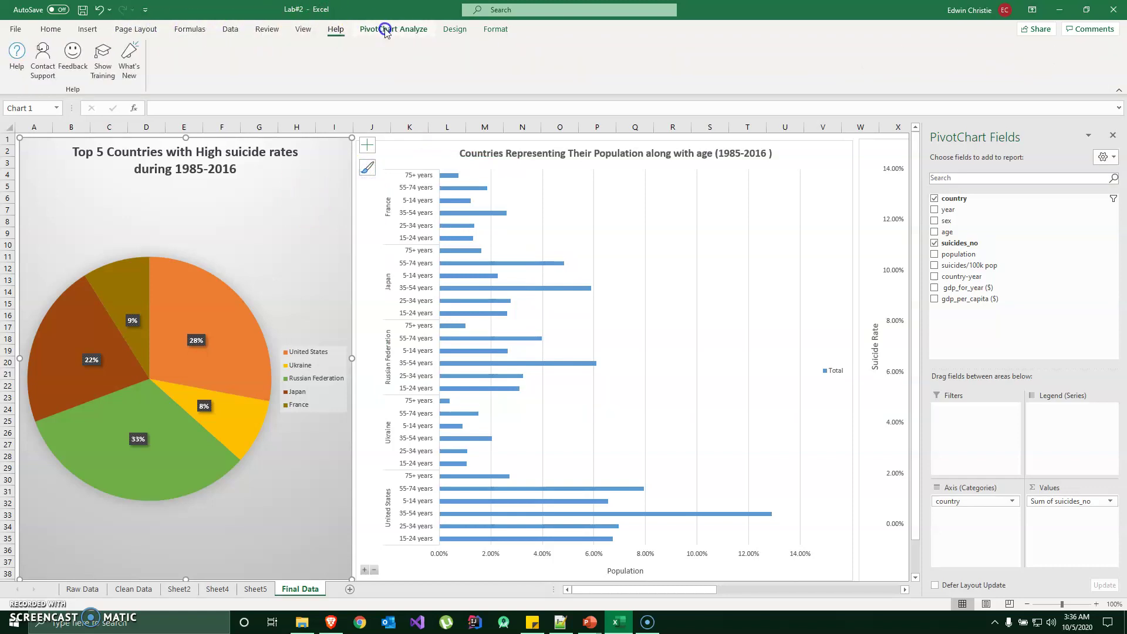
click(267, 29)
click(136, 28)
click(189, 28)
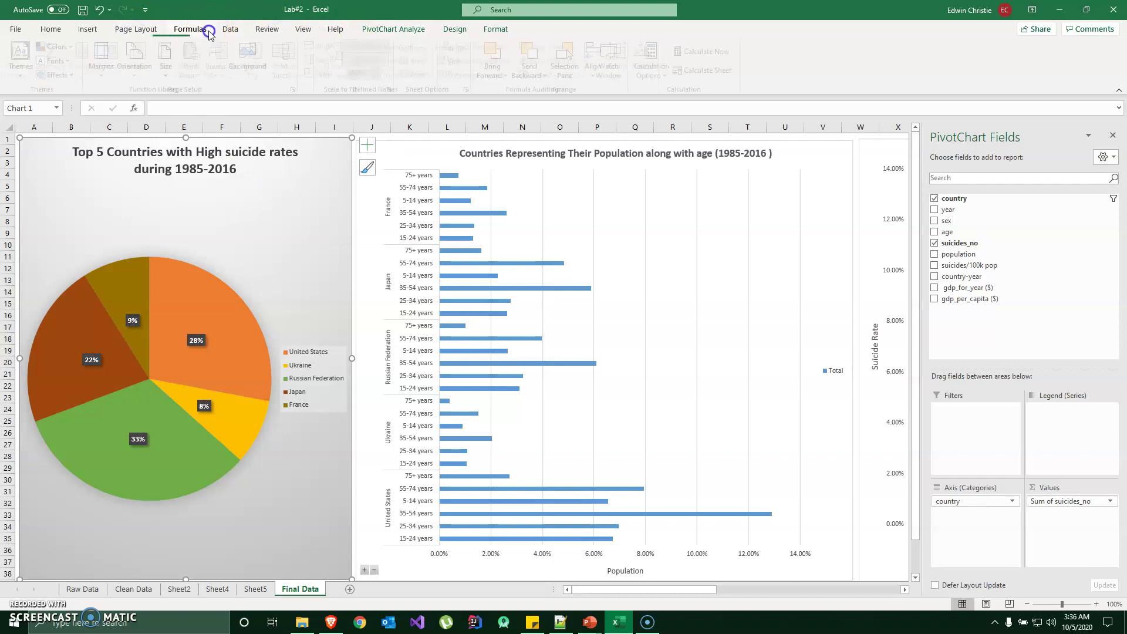
click(454, 29)
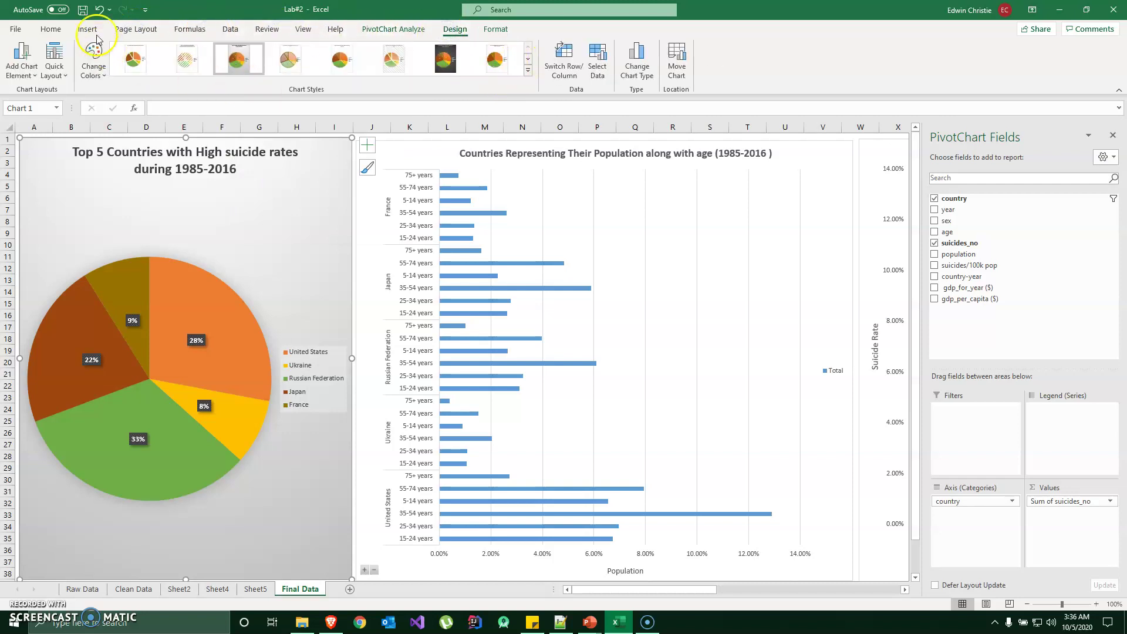
click(197, 29)
click(267, 29)
click(303, 28)
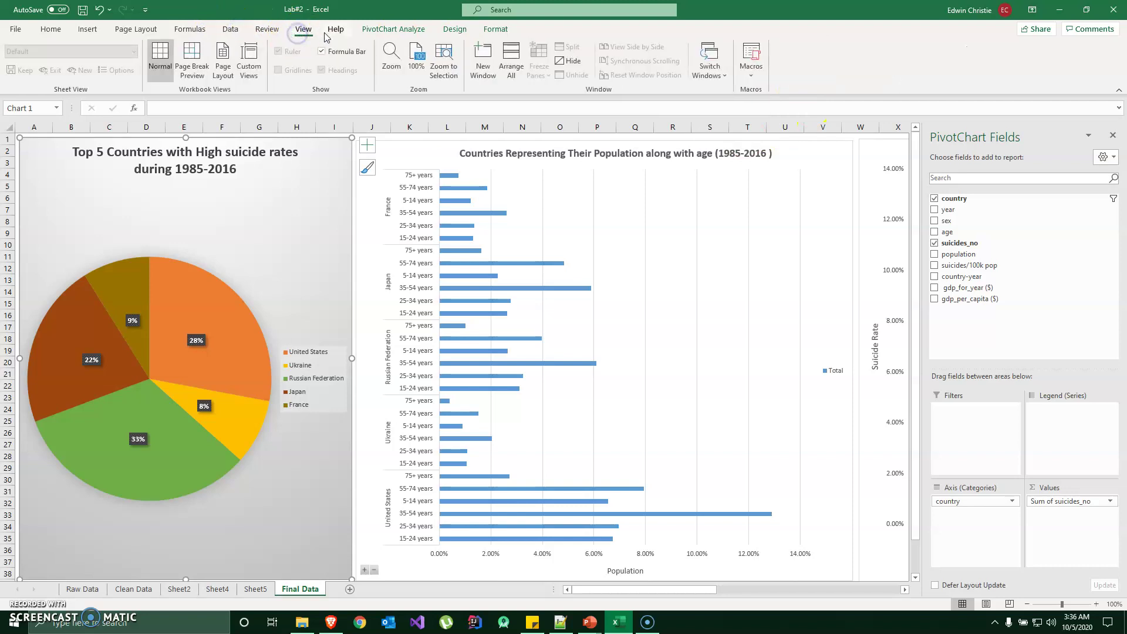
Step: View the available chart types for the Top 5 Countries pie chart and leave without changing it
click(87, 29)
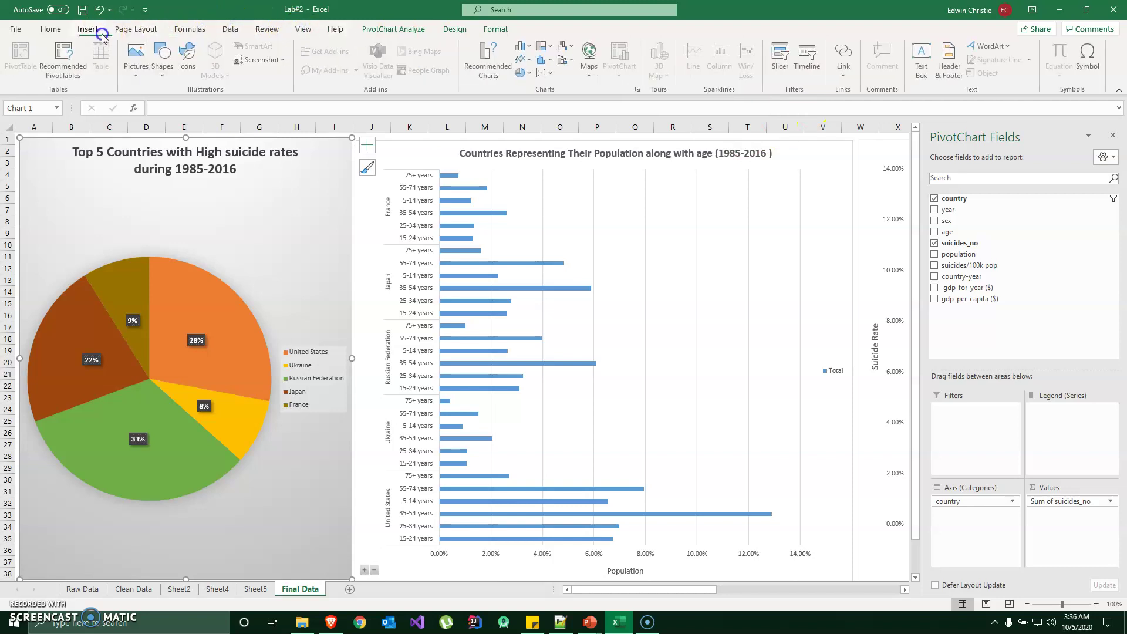
click(551, 73)
click(497, 73)
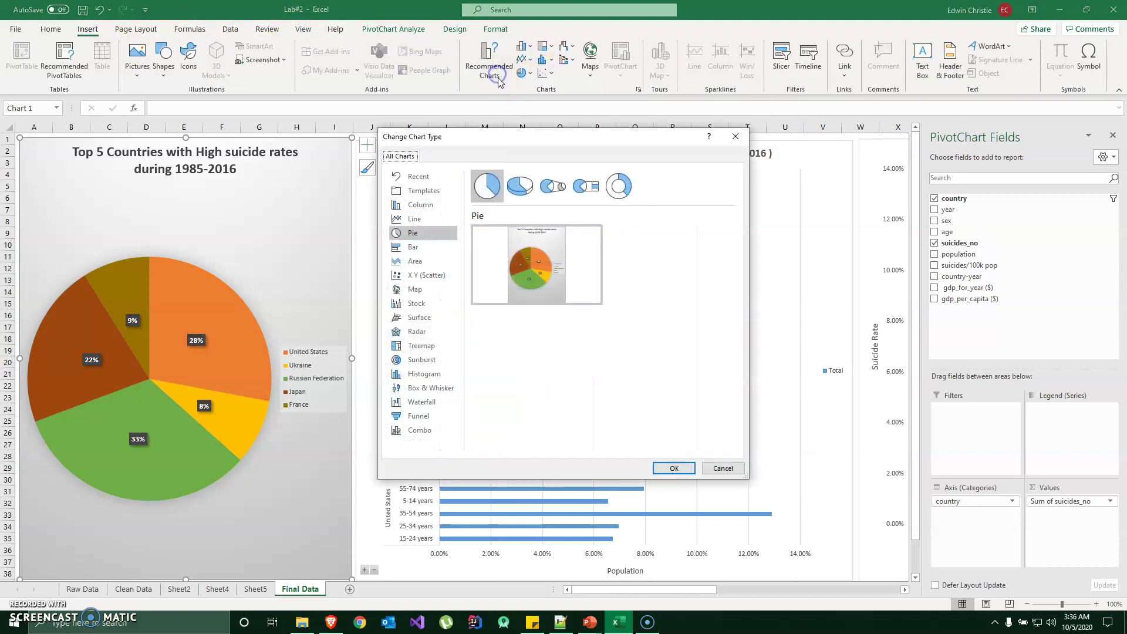
click(725, 469)
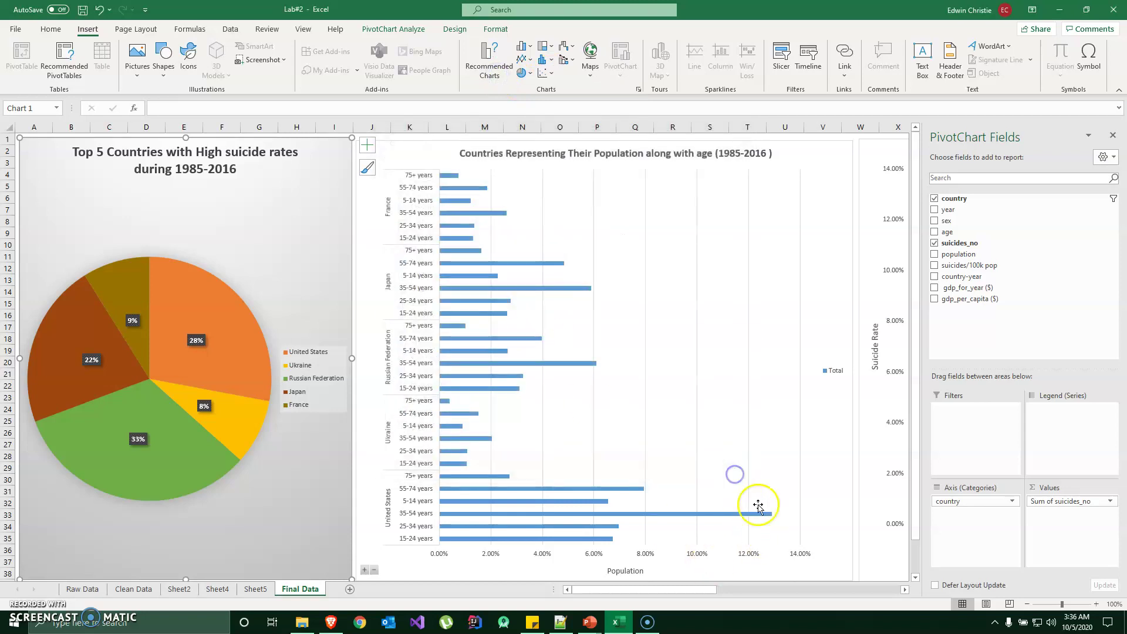
Step: Inspect the Top 10 value filter on country in Sheet2's PivotTable, and return to the pie chart on Final Data
click(179, 589)
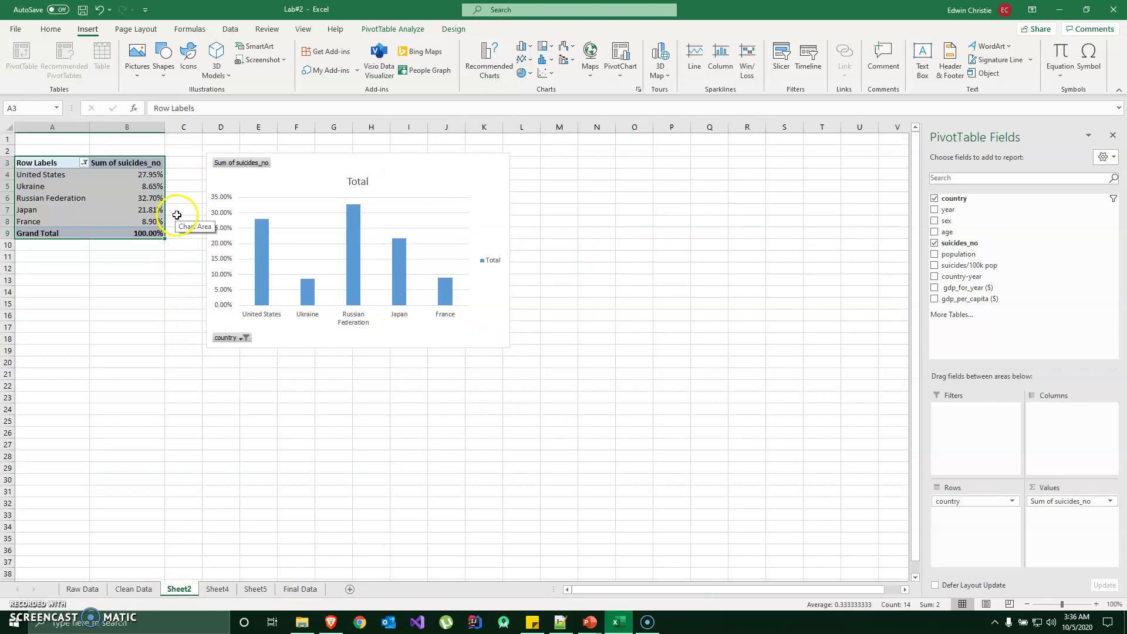
right_click(59, 165)
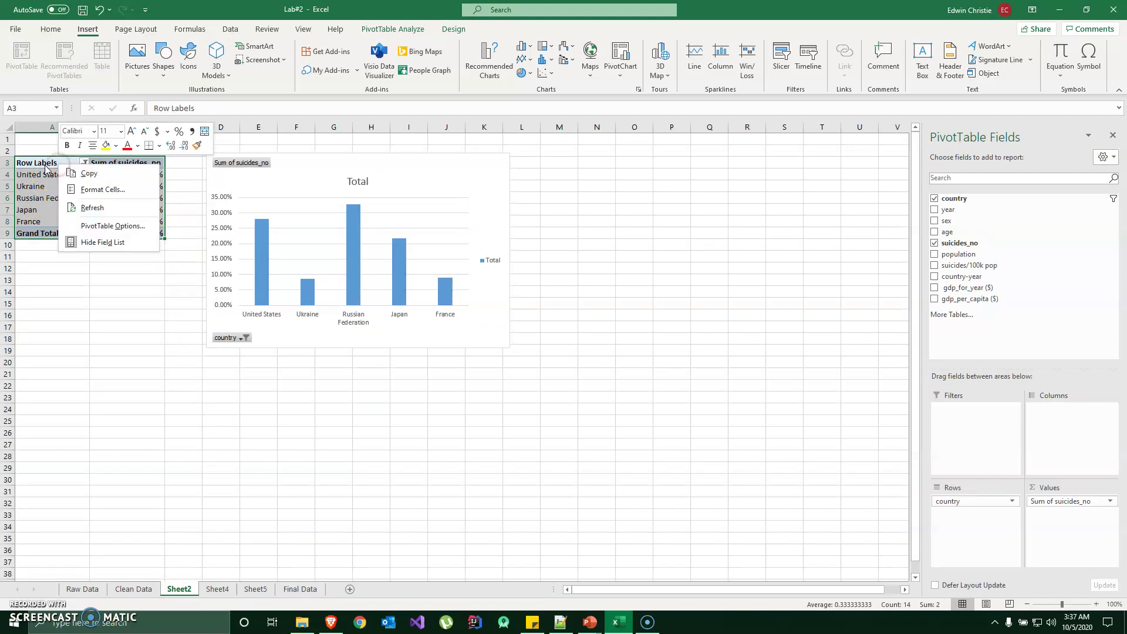
key(Escape)
click(84, 163)
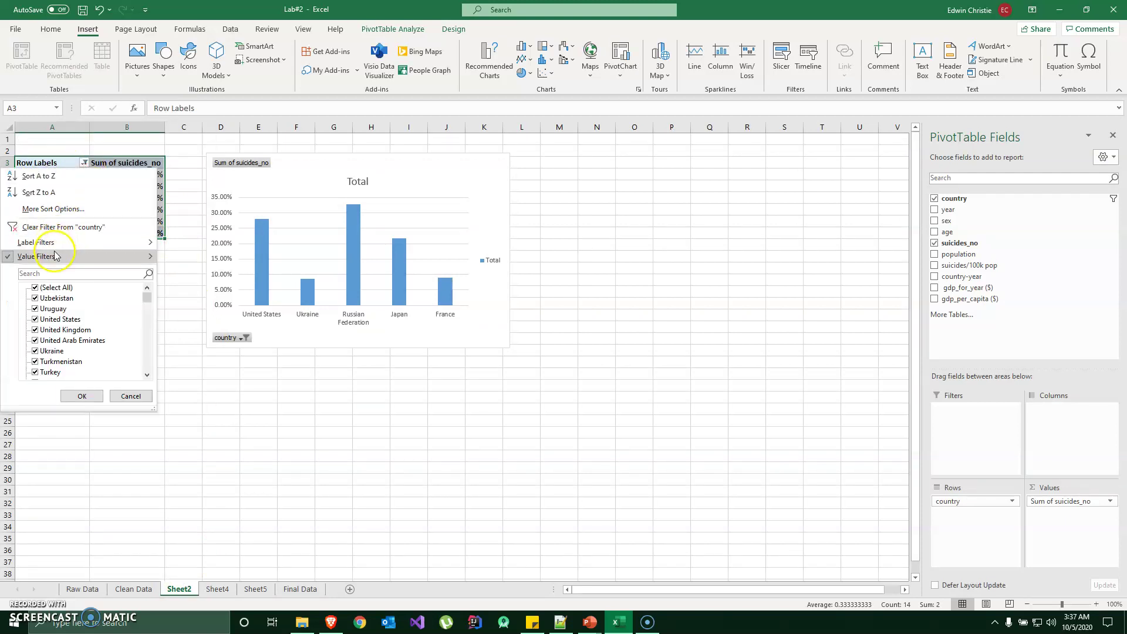
mouse_move(54, 255)
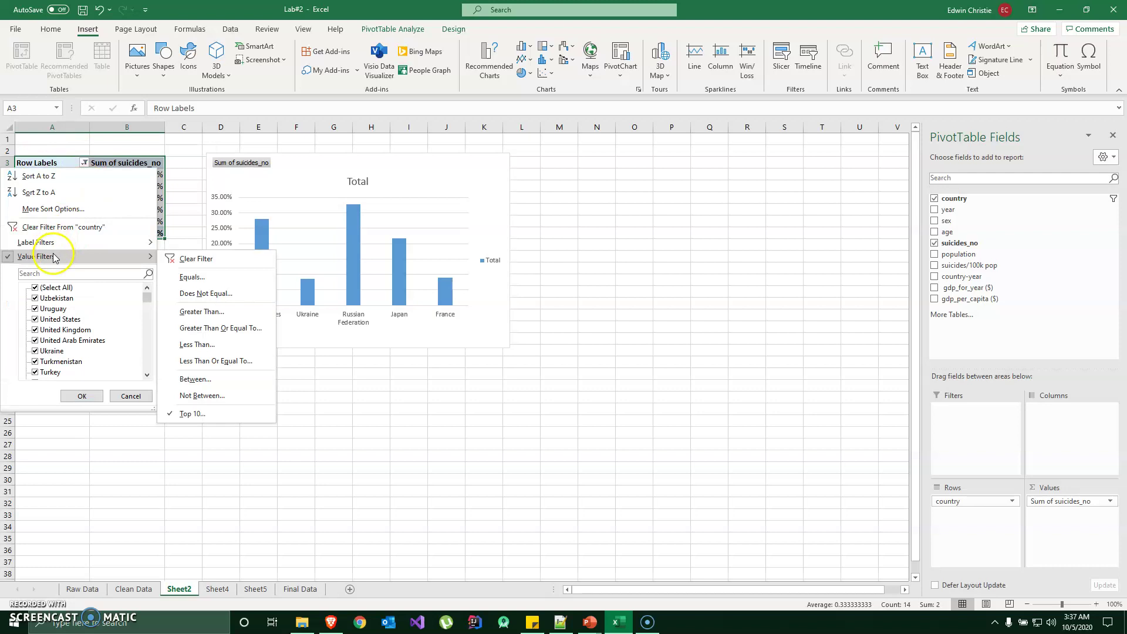
click(200, 414)
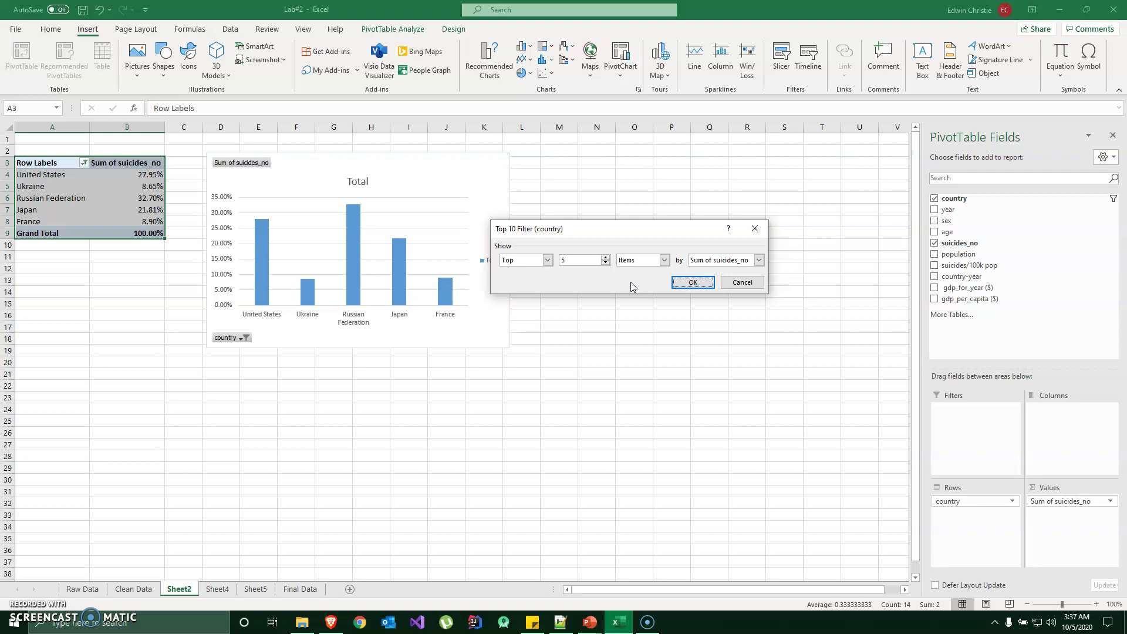
click(736, 284)
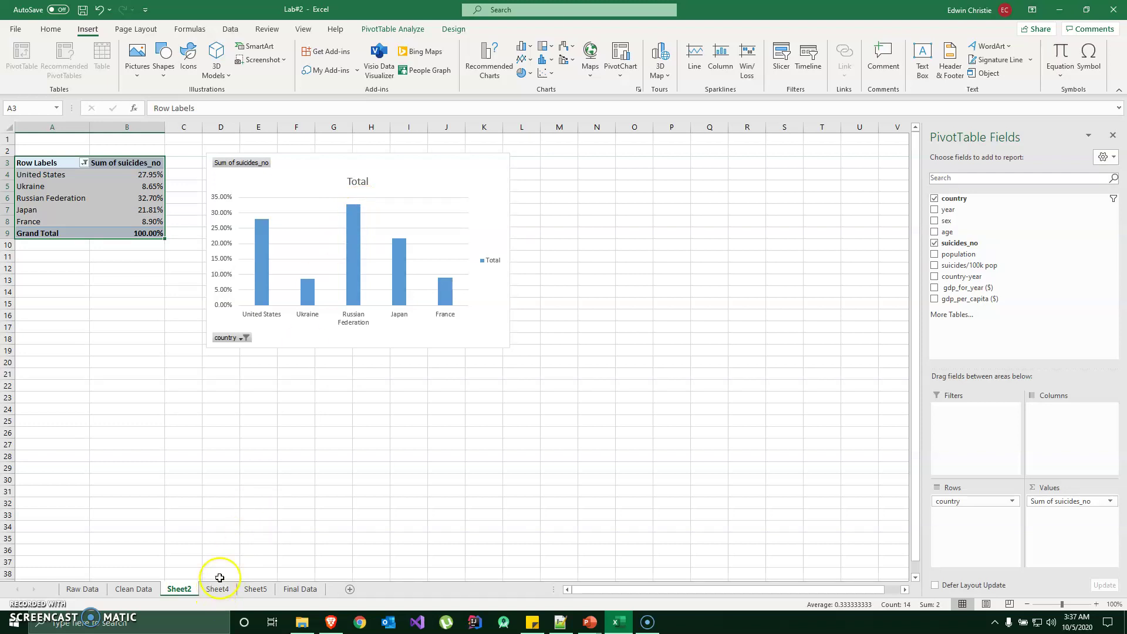
click(299, 589)
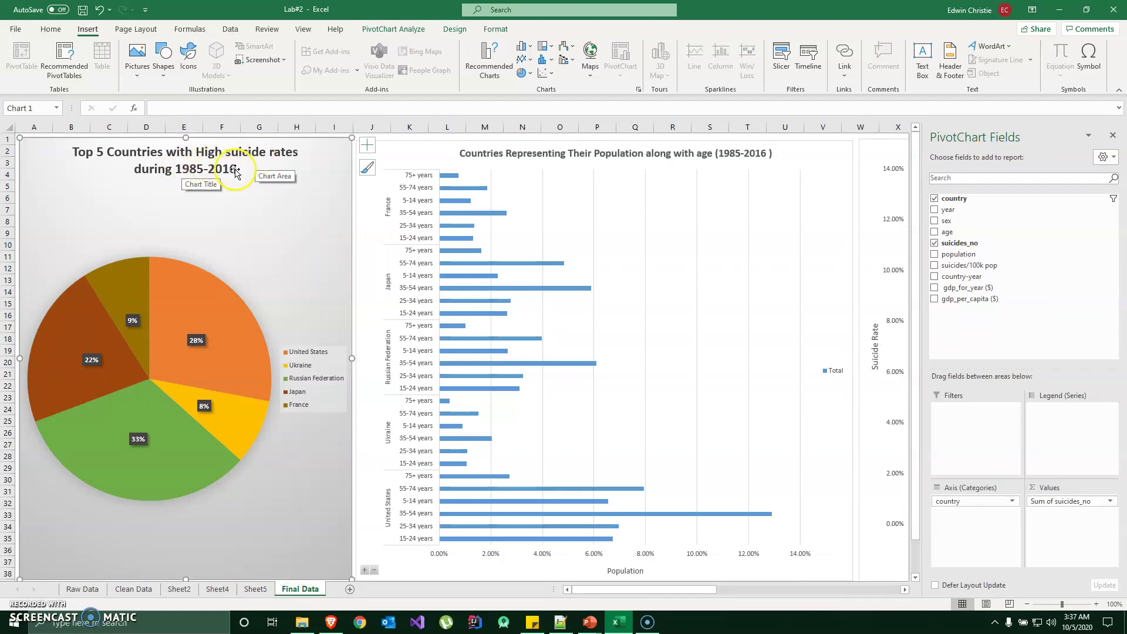
Step: Examine the population by country and age PivotTable and chart on Sheet4, and the matching bar chart on Final Data
click(214, 589)
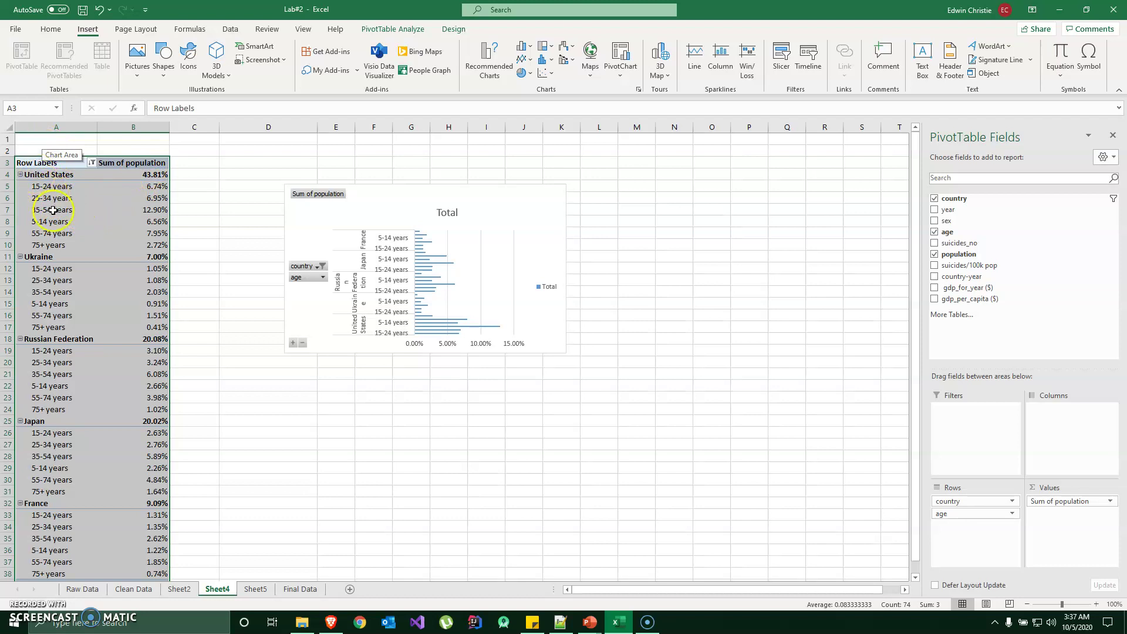
click(534, 235)
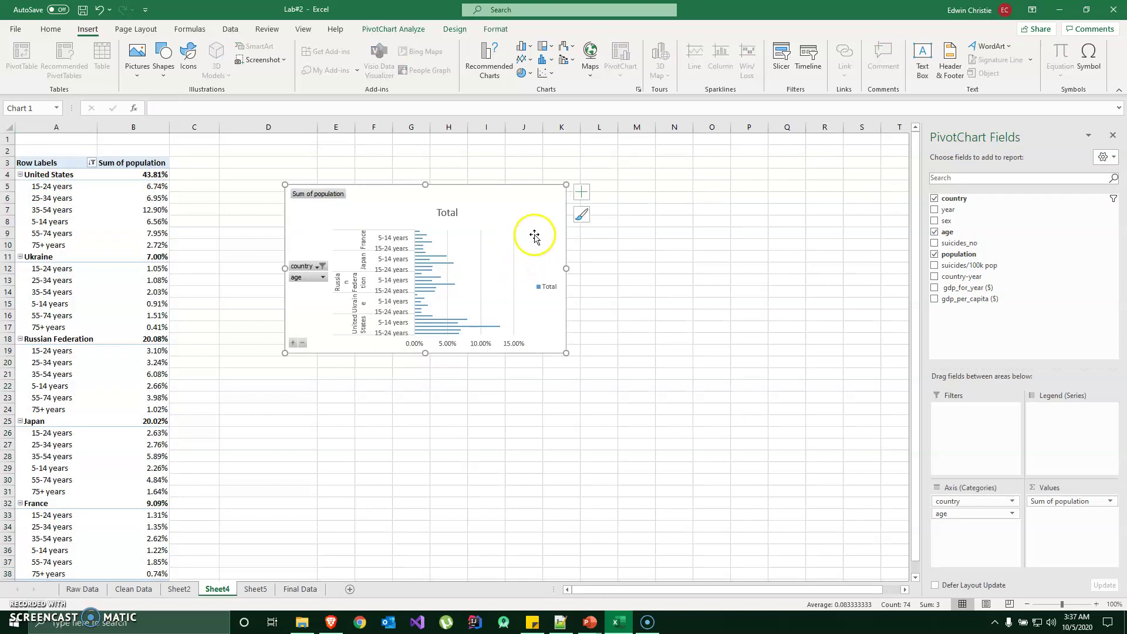
click(300, 589)
drag(581, 589, 615, 590)
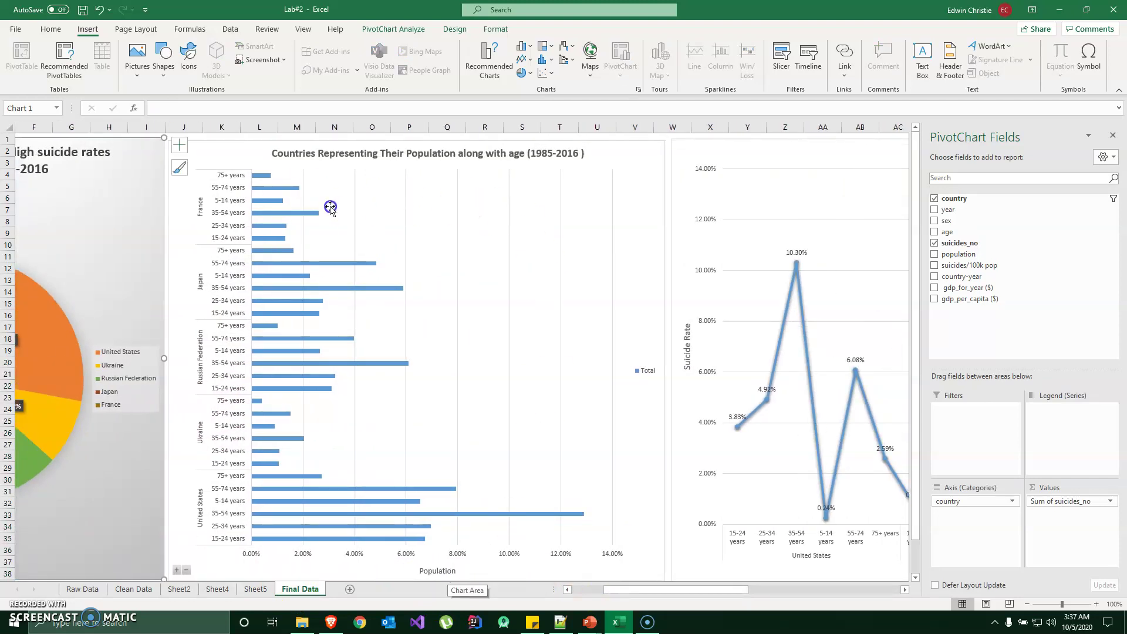
scroll(298, 443, down, 2)
scroll(274, 432, up, 1)
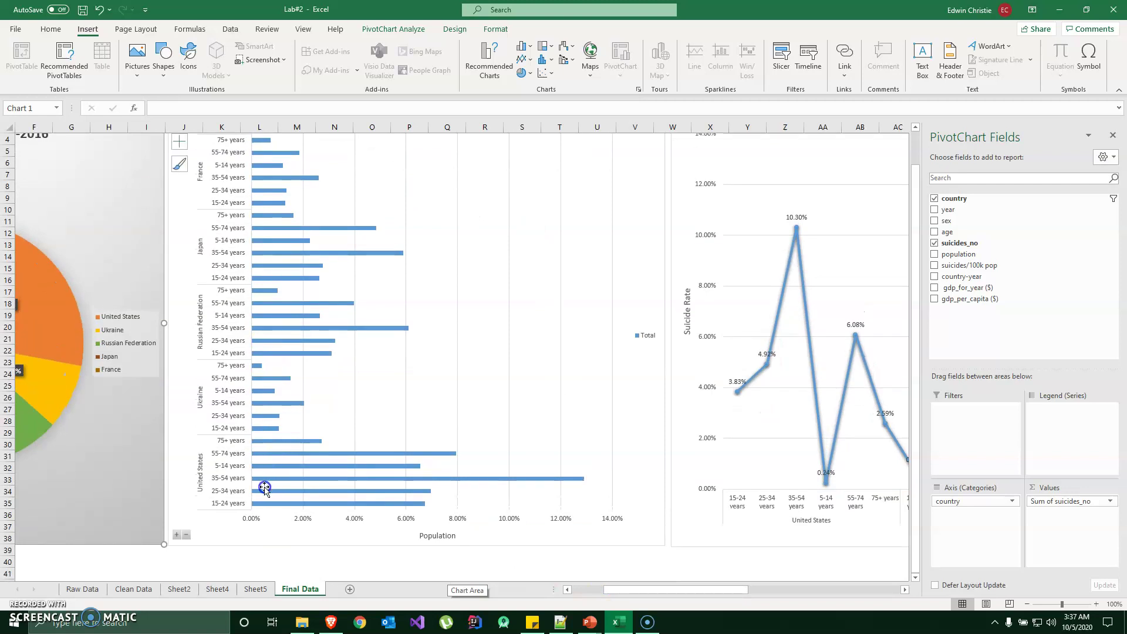
Step: Compare the population-by-age bar chart with the Top 5 Countries pie chart on the Final Data sheet
scroll(217, 507, up, 1)
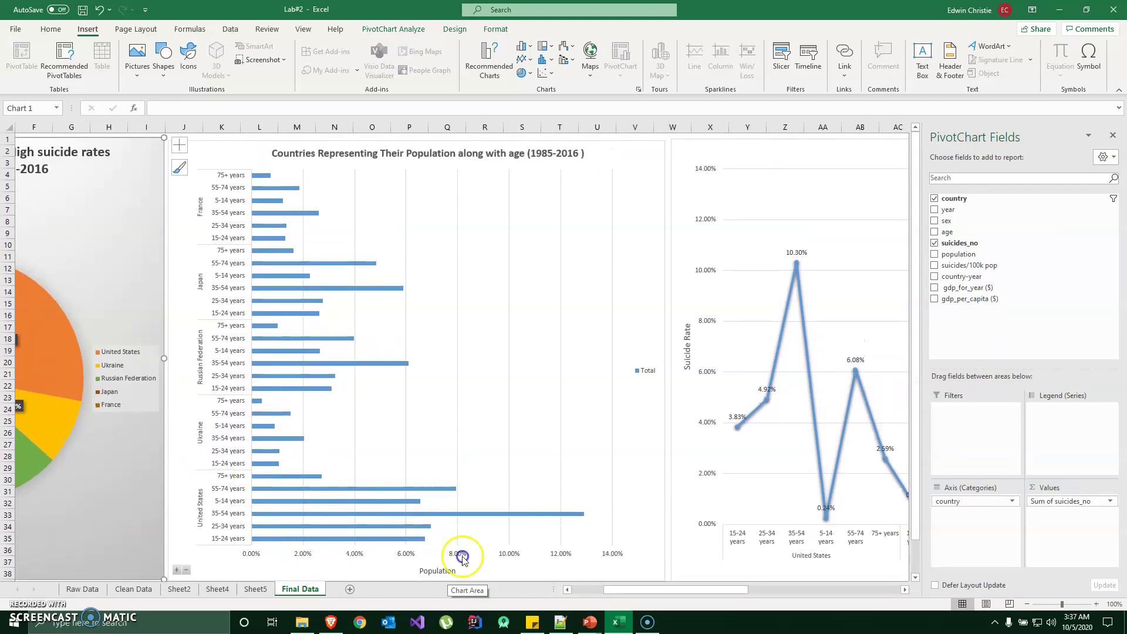
drag(651, 590, 608, 597)
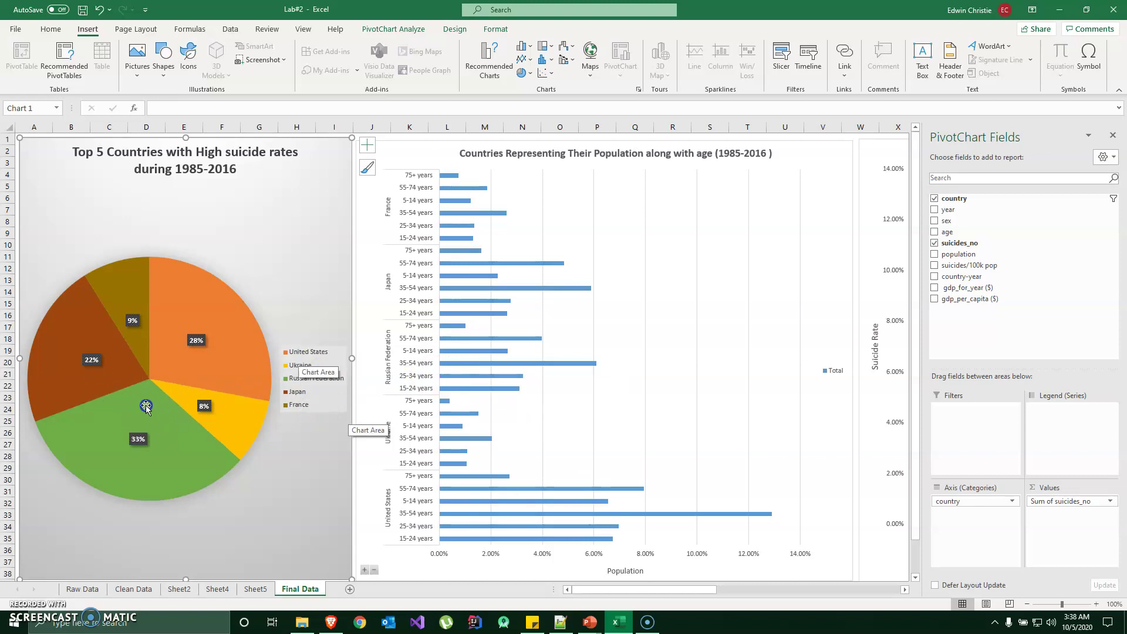
mouse_move(182, 351)
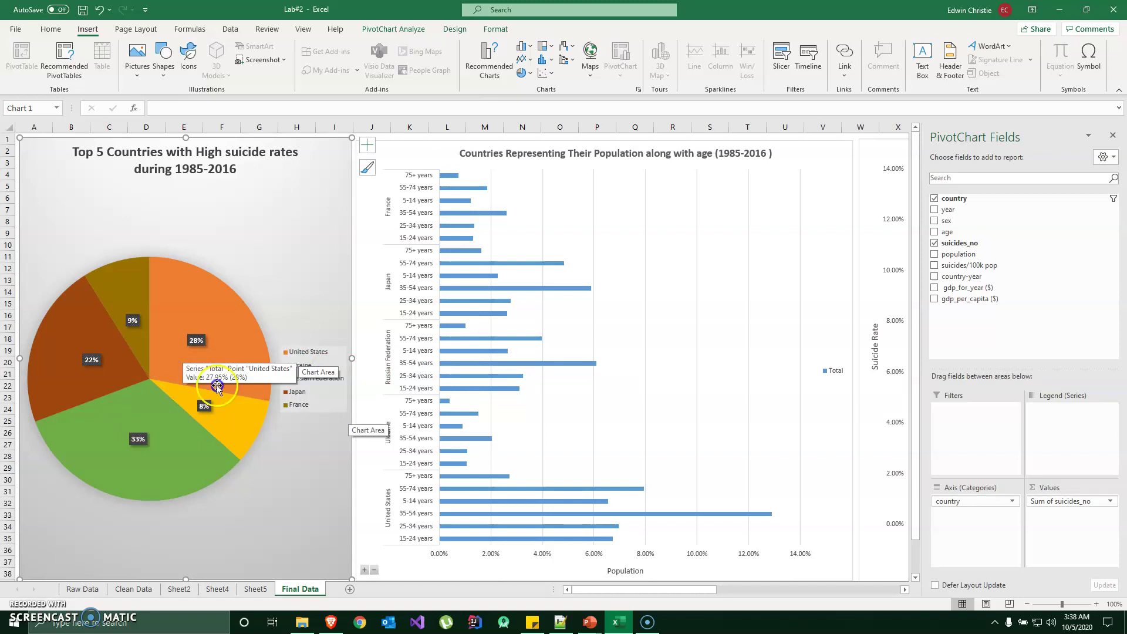
mouse_move(610, 590)
mouse_down()
mouse_move(642, 589)
mouse_move(610, 590)
mouse_up()
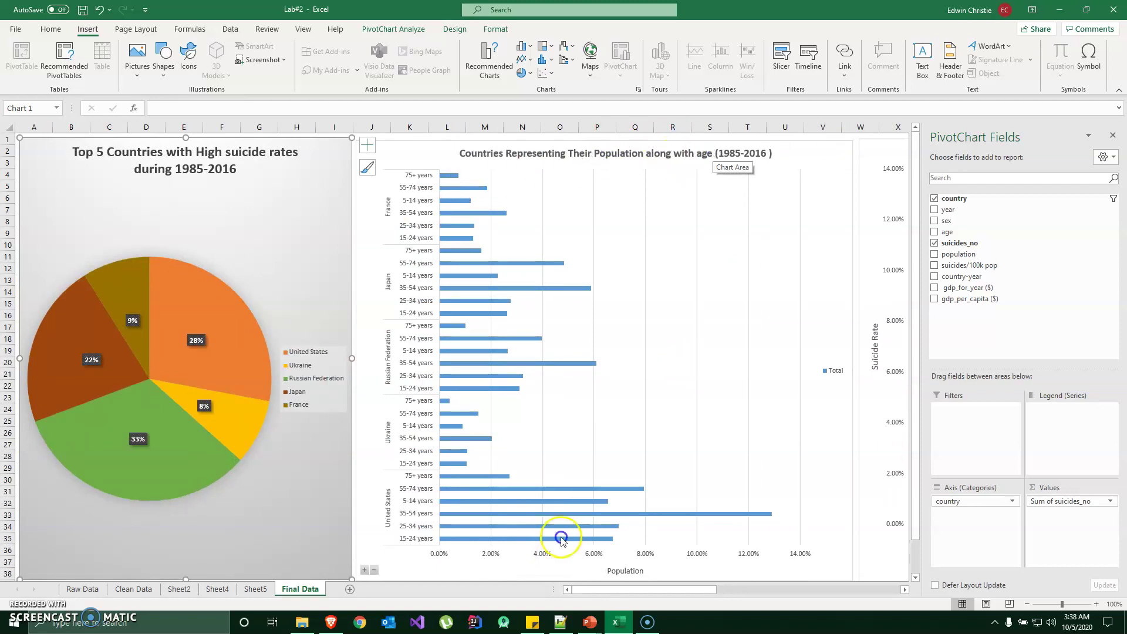
Step: Examine Sheet5's suicides by country and age PivotTable and line chart, including the options of the chart's Sum of suicides_no field
click(248, 592)
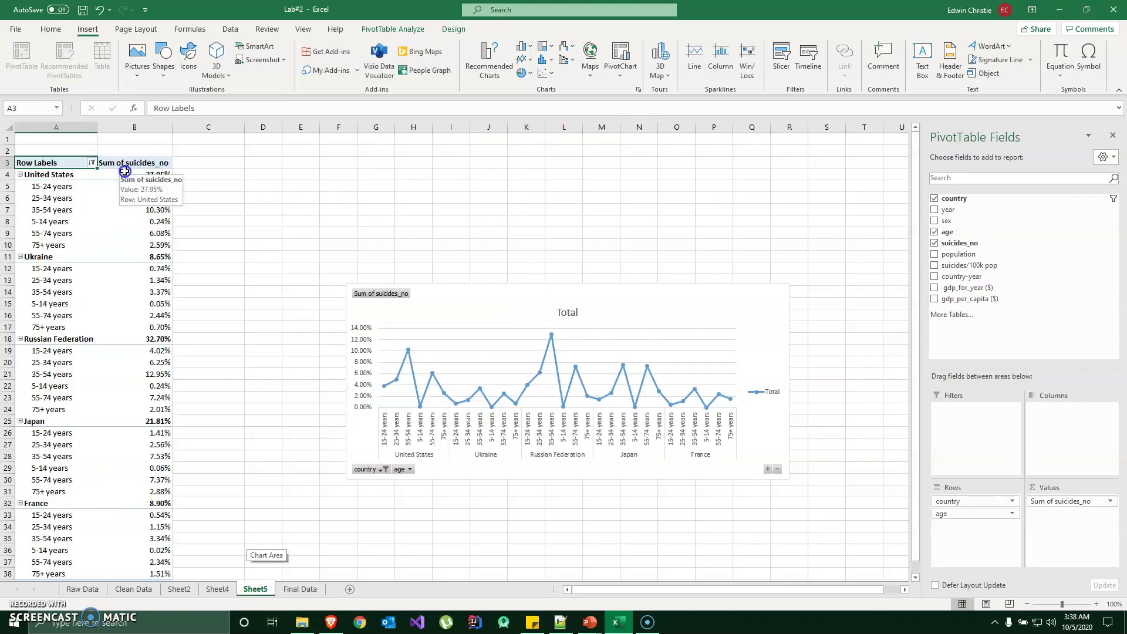
click(496, 314)
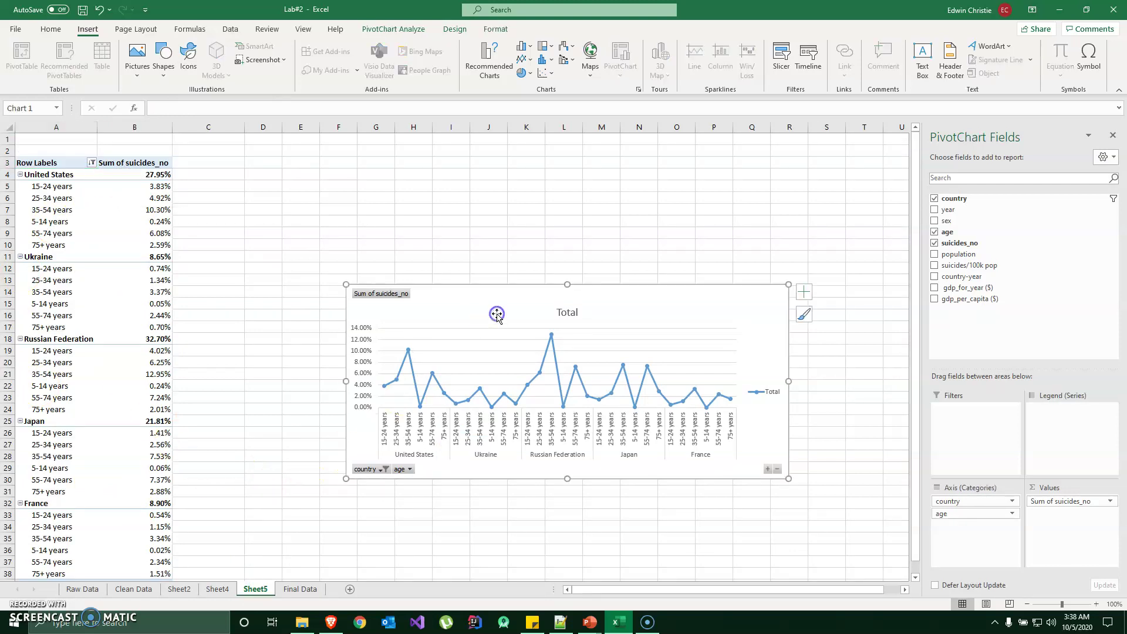
right_click(390, 297)
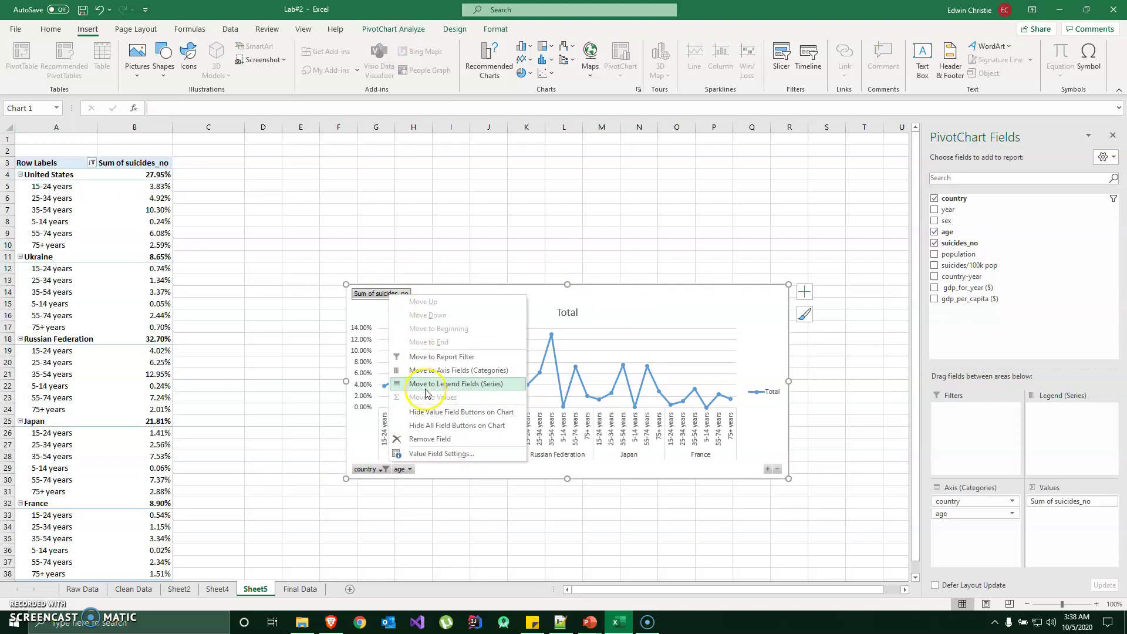
click(432, 413)
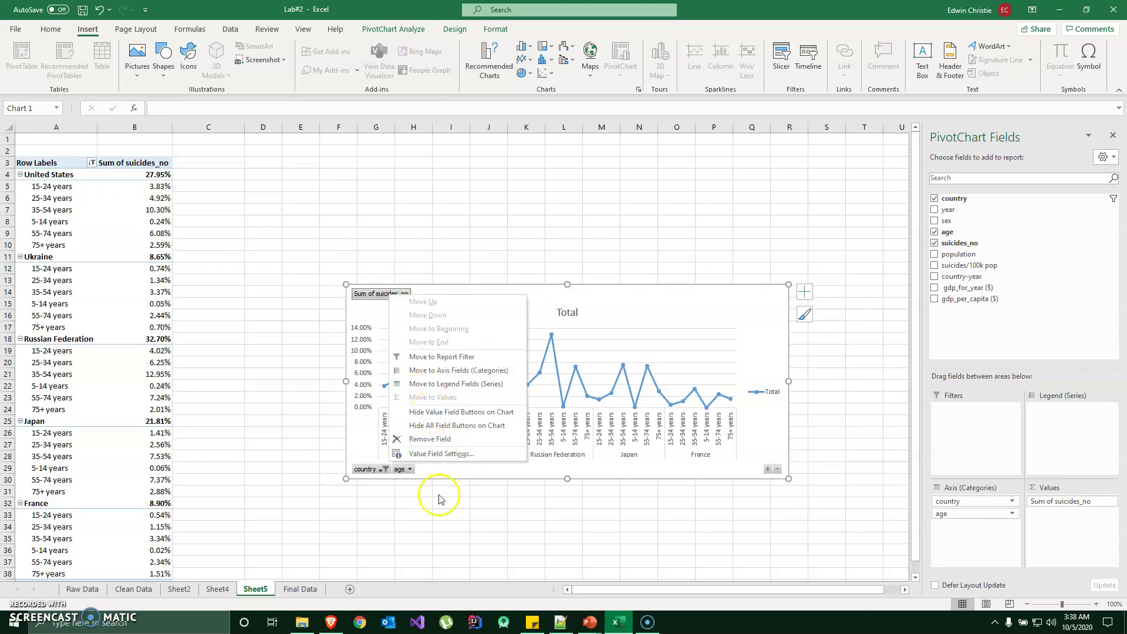
Step: Inspect the country filter of Sheet4's population PivotTable, checking its value filters and the selected countries
click(217, 589)
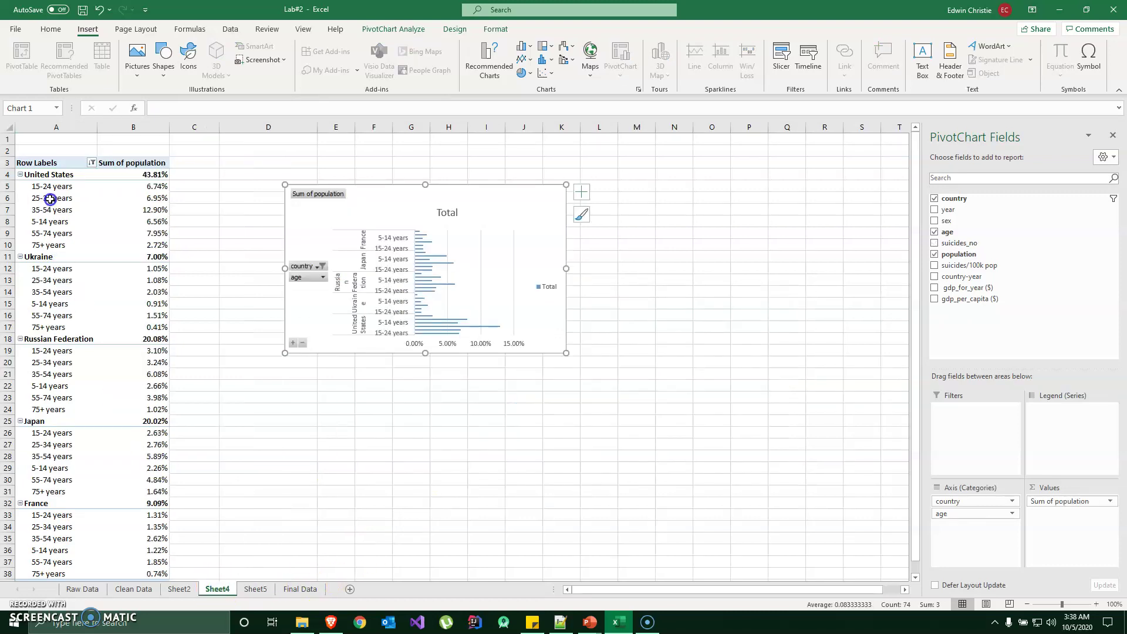
click(91, 166)
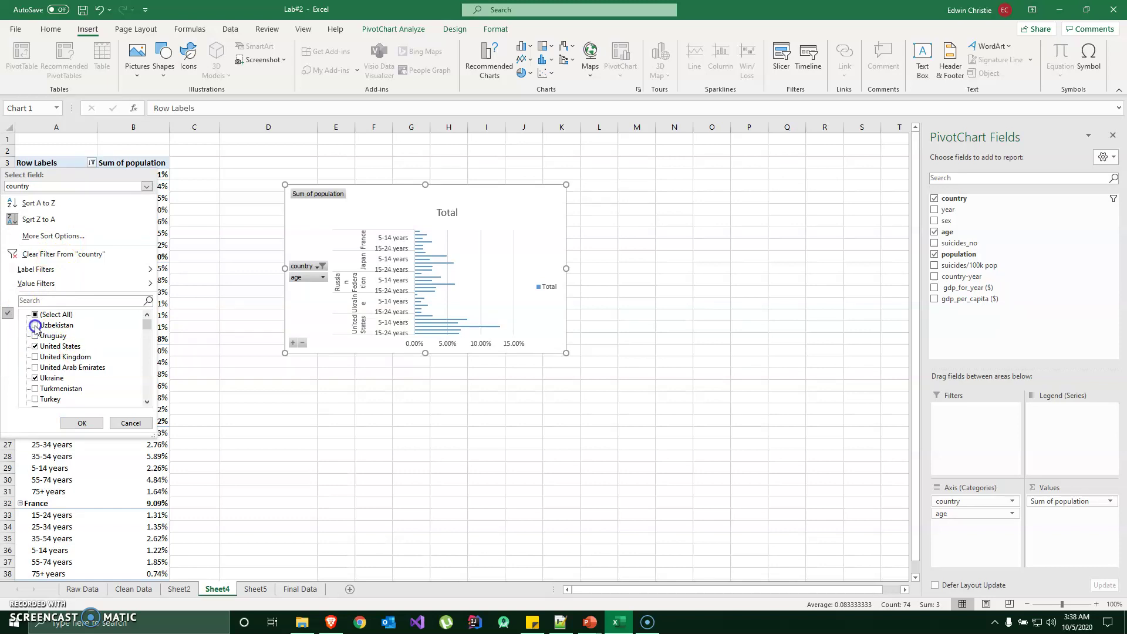
mouse_move(37, 289)
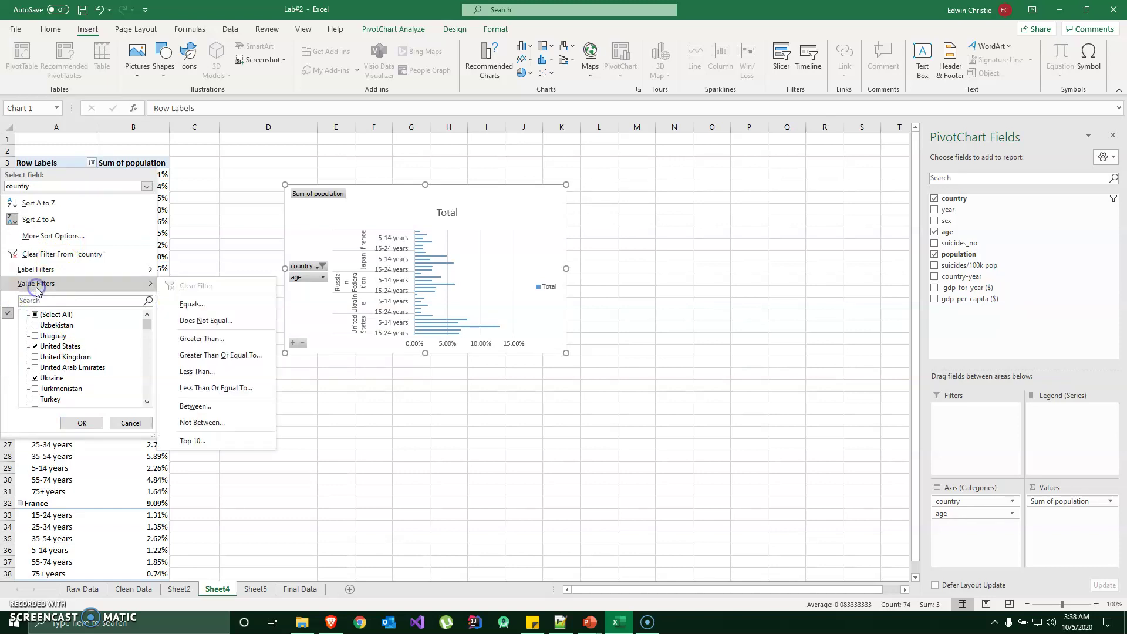
click(122, 163)
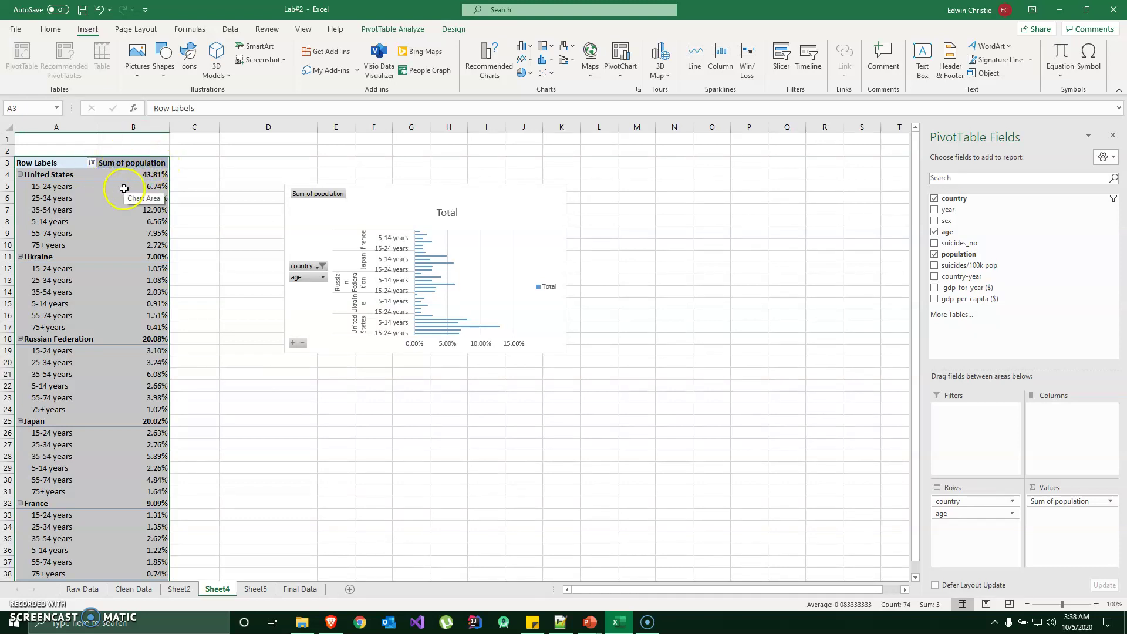
click(92, 163)
click(93, 162)
click(92, 162)
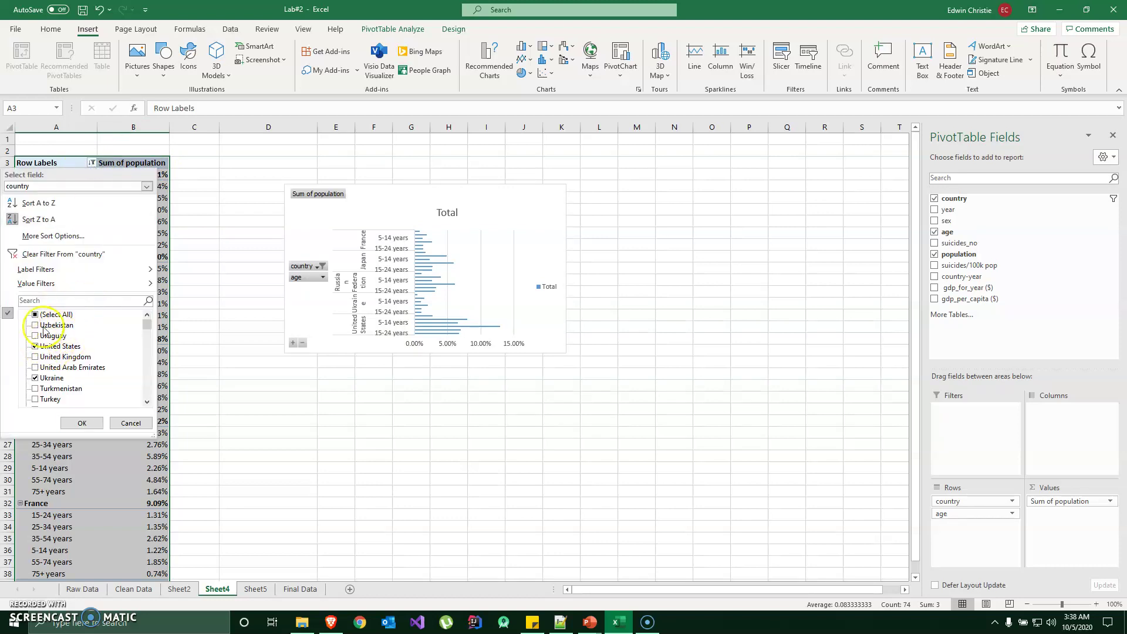
scroll(47, 364, down, 8)
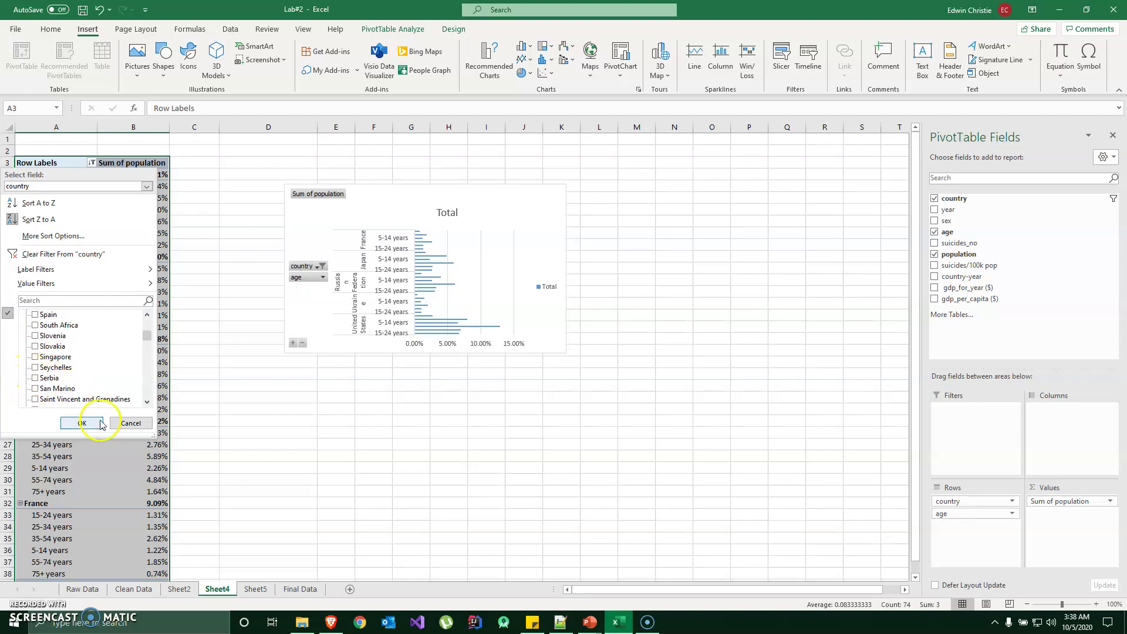
click(82, 423)
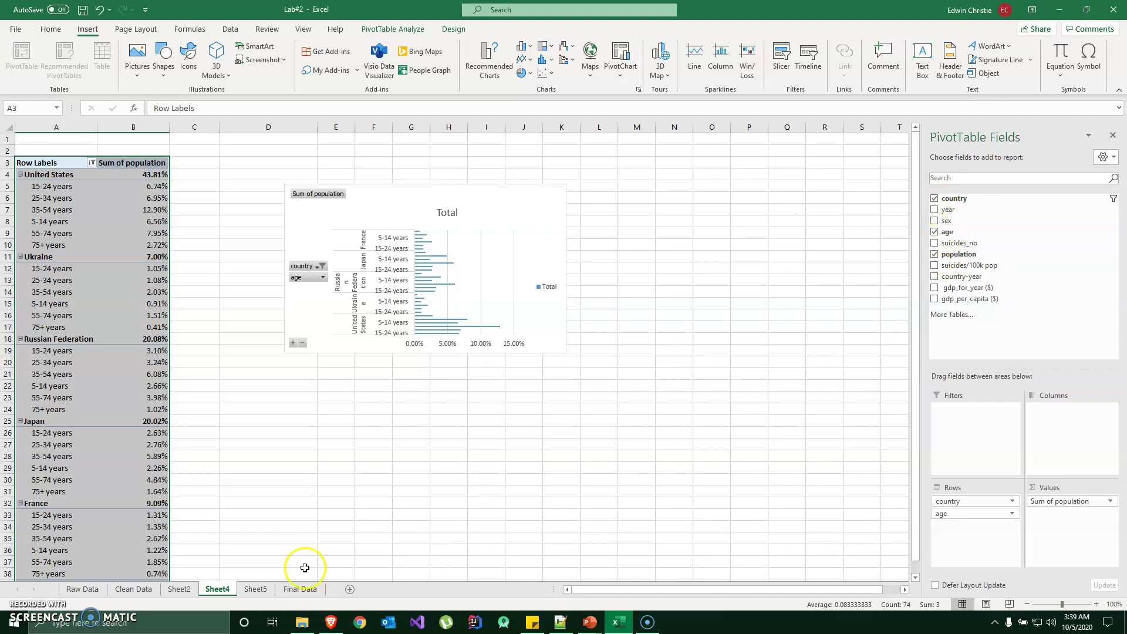
Step: Review Sheet5's suicides PivotTable down to its grand total and inspect the Top 10 value filter on country
scroll(110, 380, down, 2)
click(255, 589)
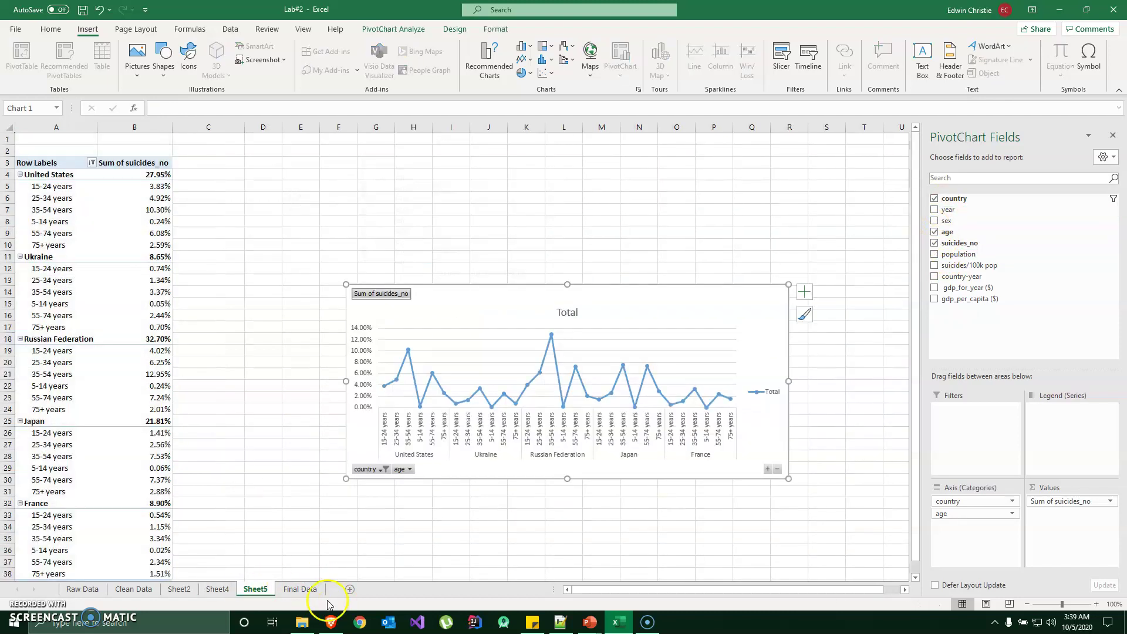
scroll(227, 536, up, 2)
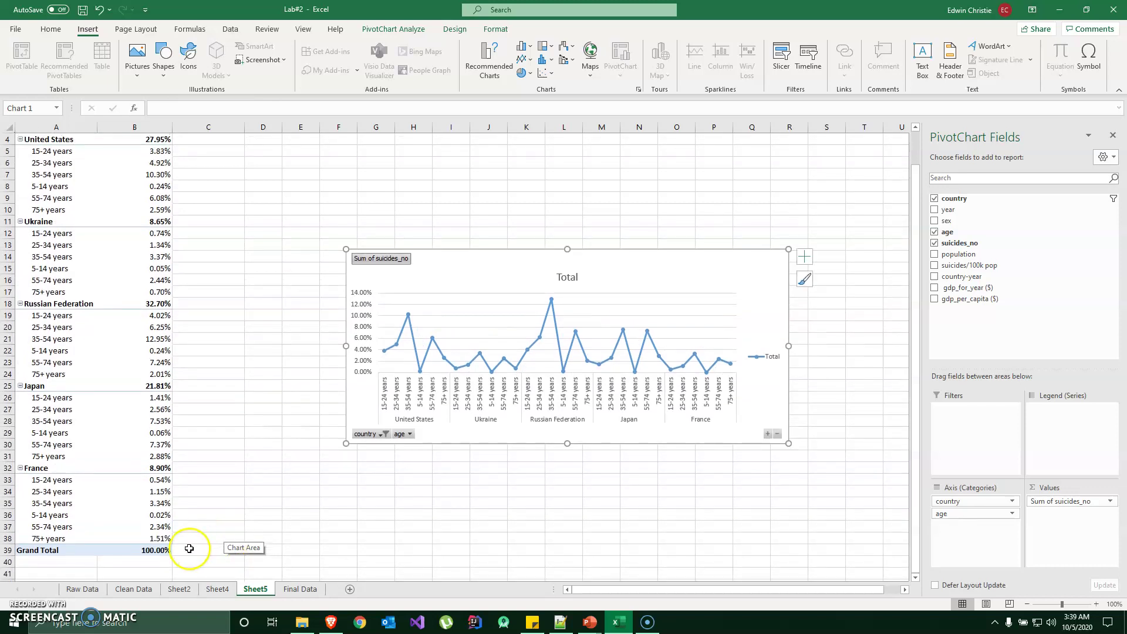
scroll(127, 343, up, 1)
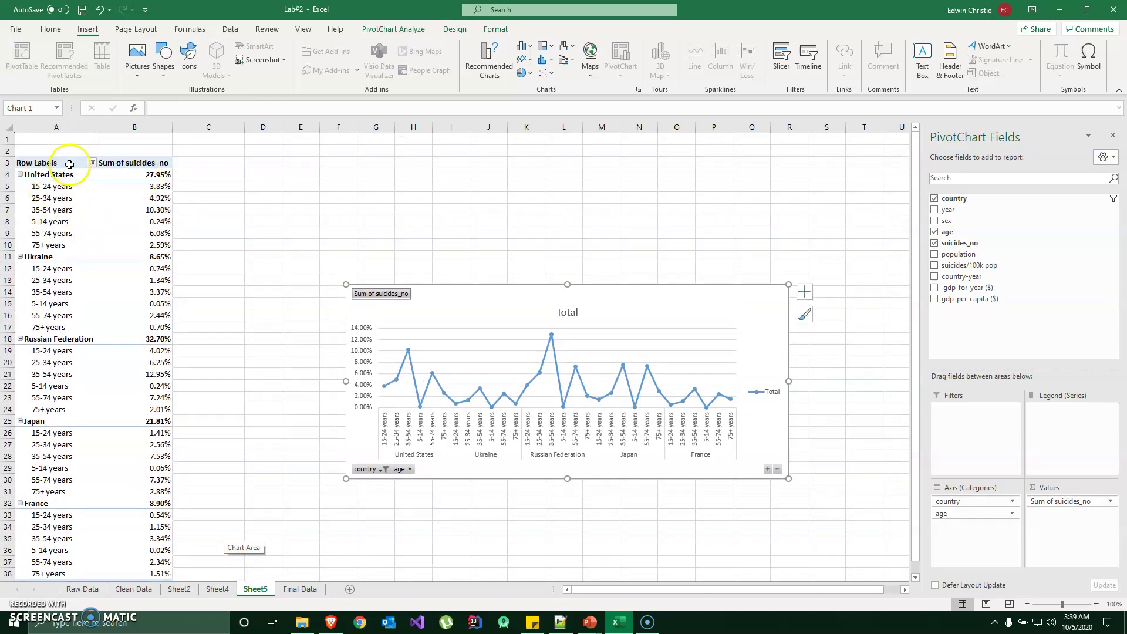
click(91, 163)
click(40, 283)
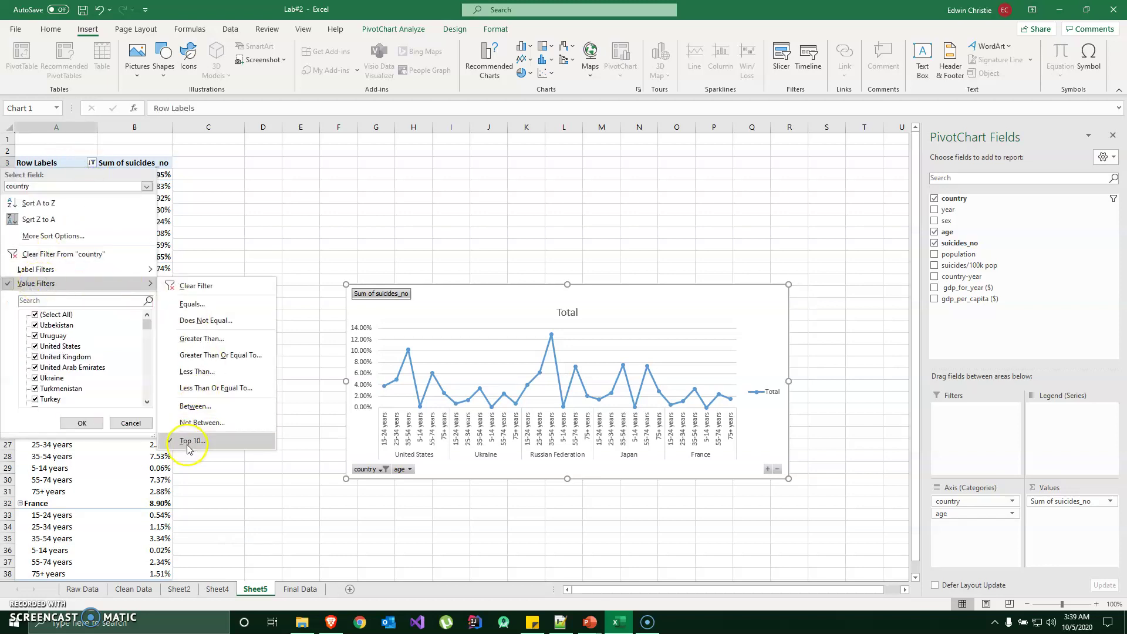
click(297, 224)
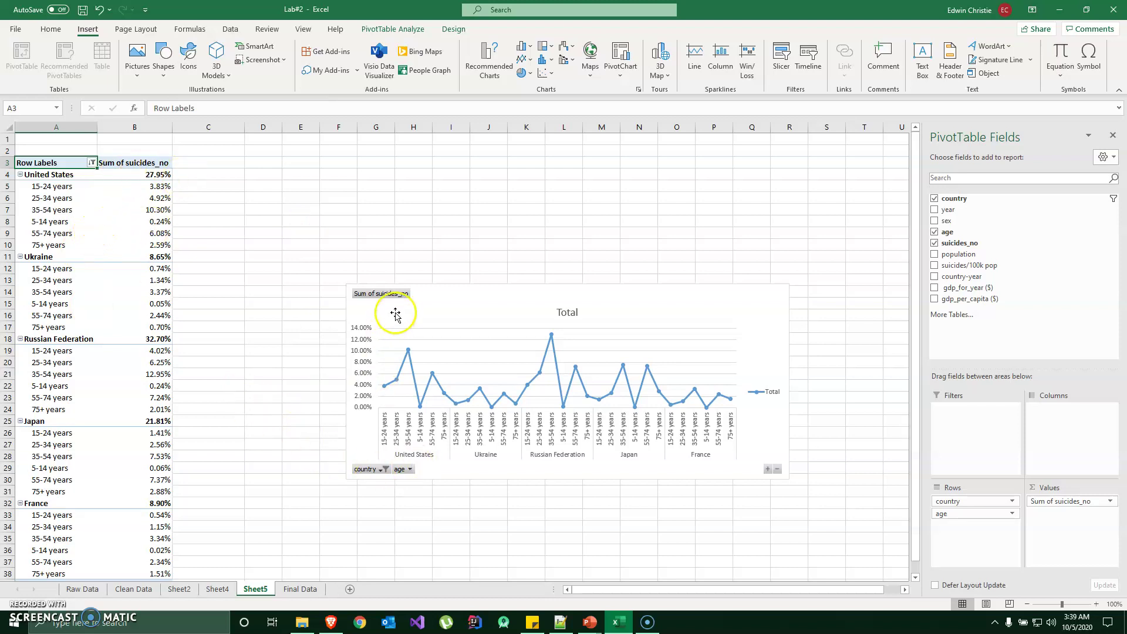
right_click(399, 294)
Step: Bring up the suicide rates by age group line chart on Final Data and hide the PivotChart field list
click(300, 589)
drag(621, 590, 733, 593)
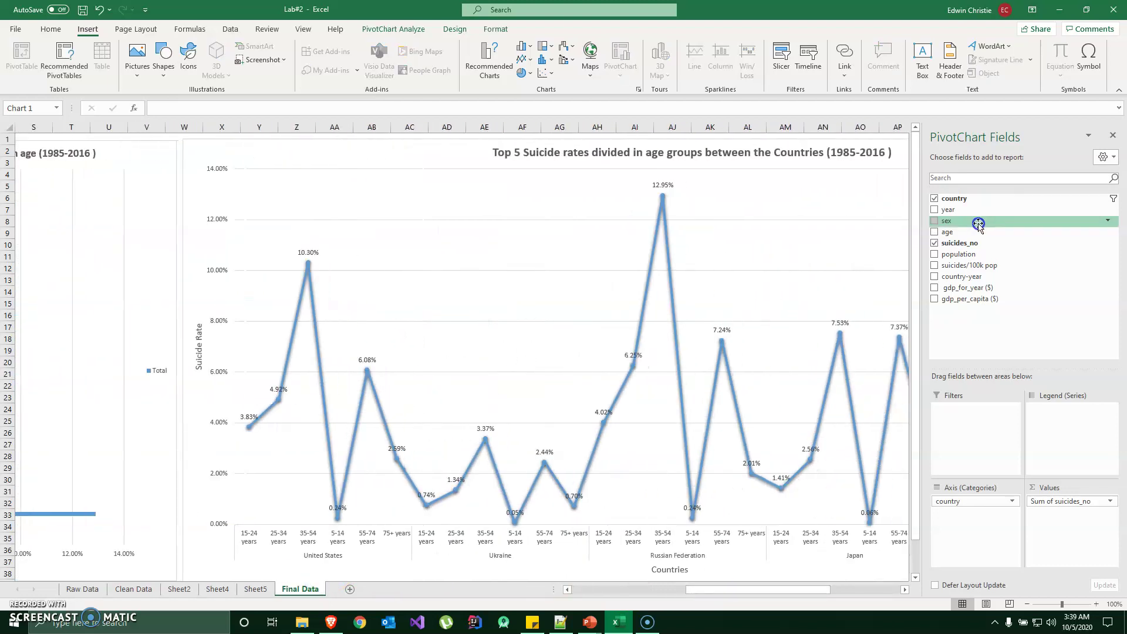
click(1117, 136)
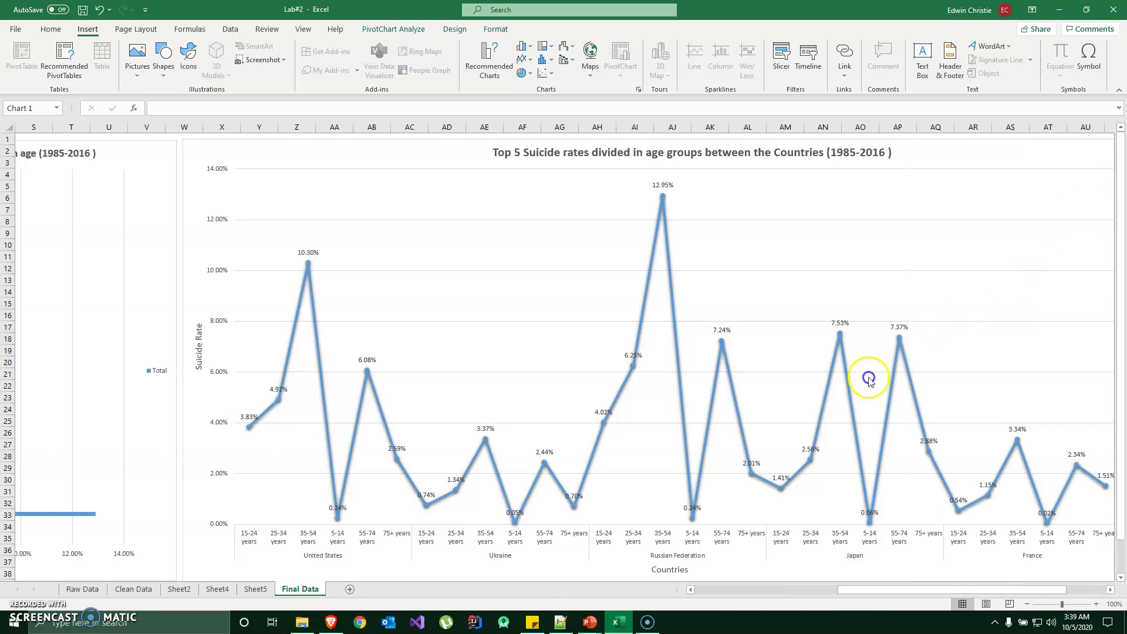
Step: Examine the suicide rates by age group line chart and compare it with the pie and population bar charts
drag(887, 582, 894, 581)
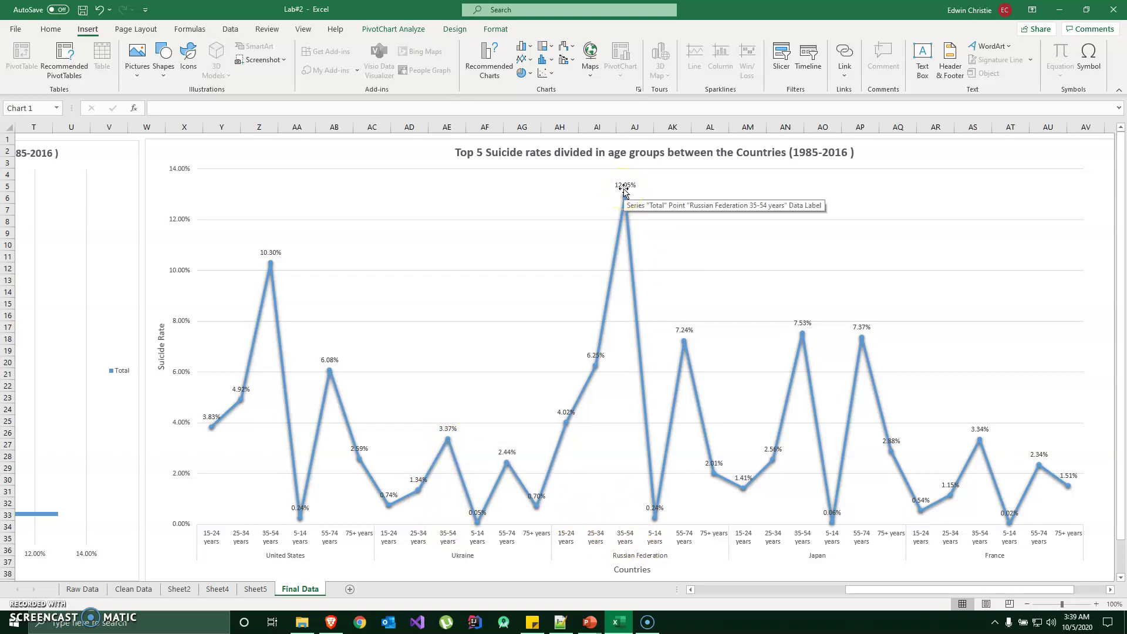
drag(873, 591, 723, 605)
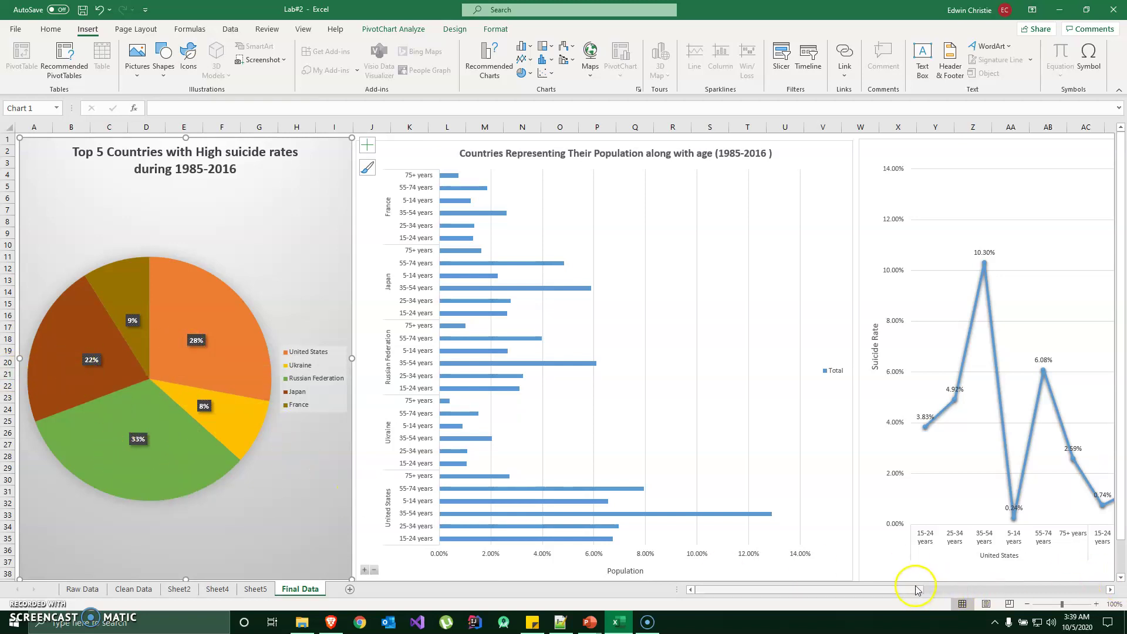
click(1010, 590)
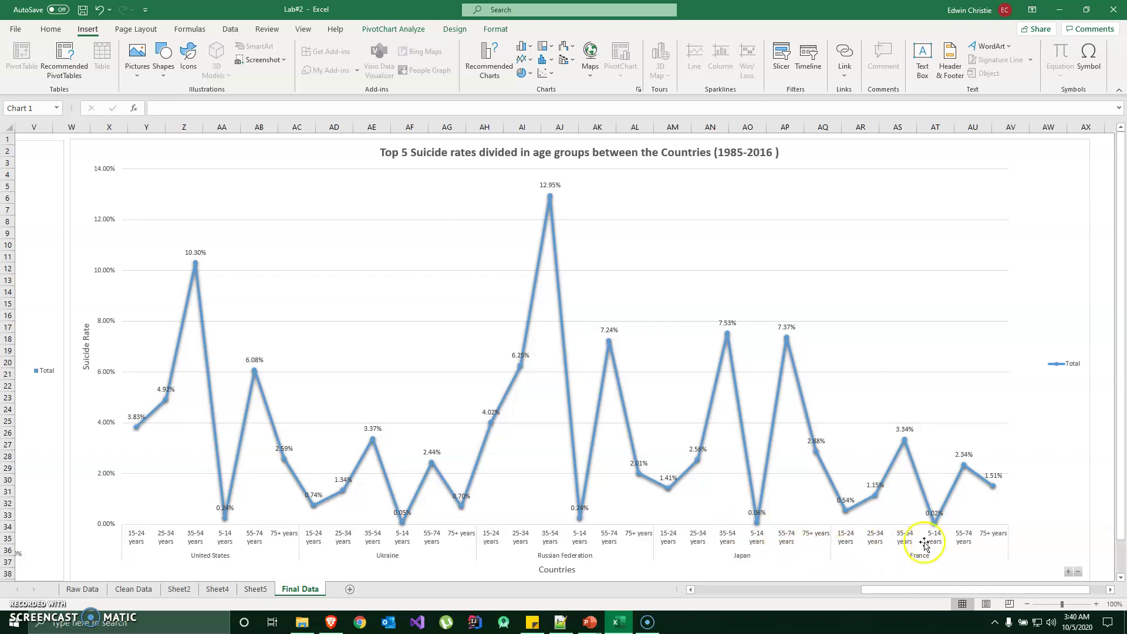
drag(932, 588, 756, 600)
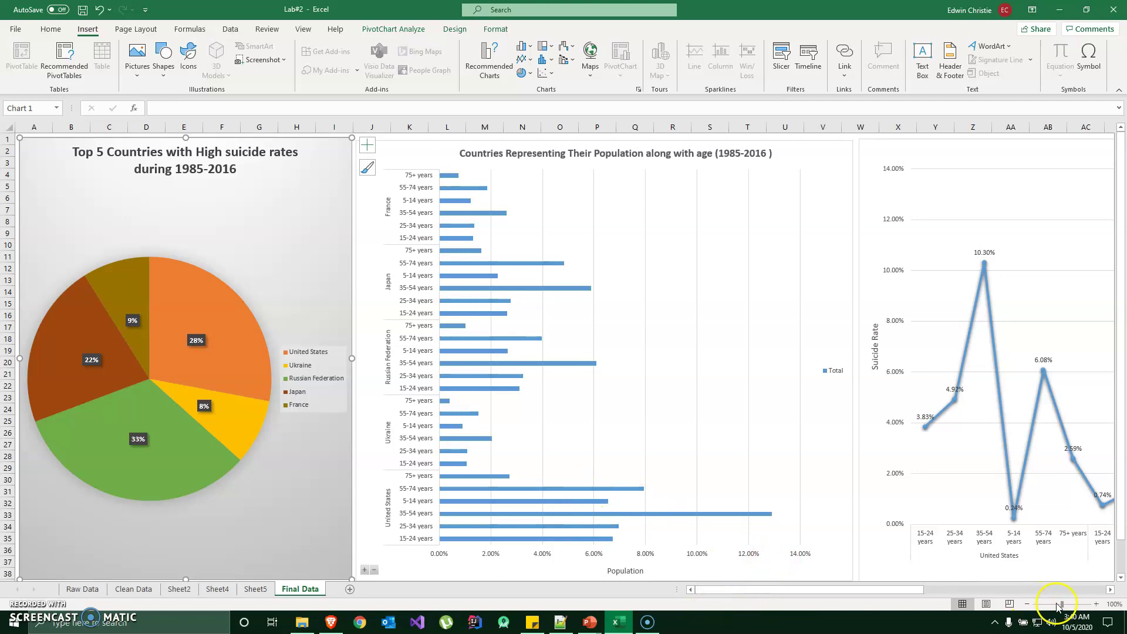
Step: Zoom the Final Data sheet out to 60% to show all three charts together, leaving no chart selected
drag(1060, 608, 1049, 605)
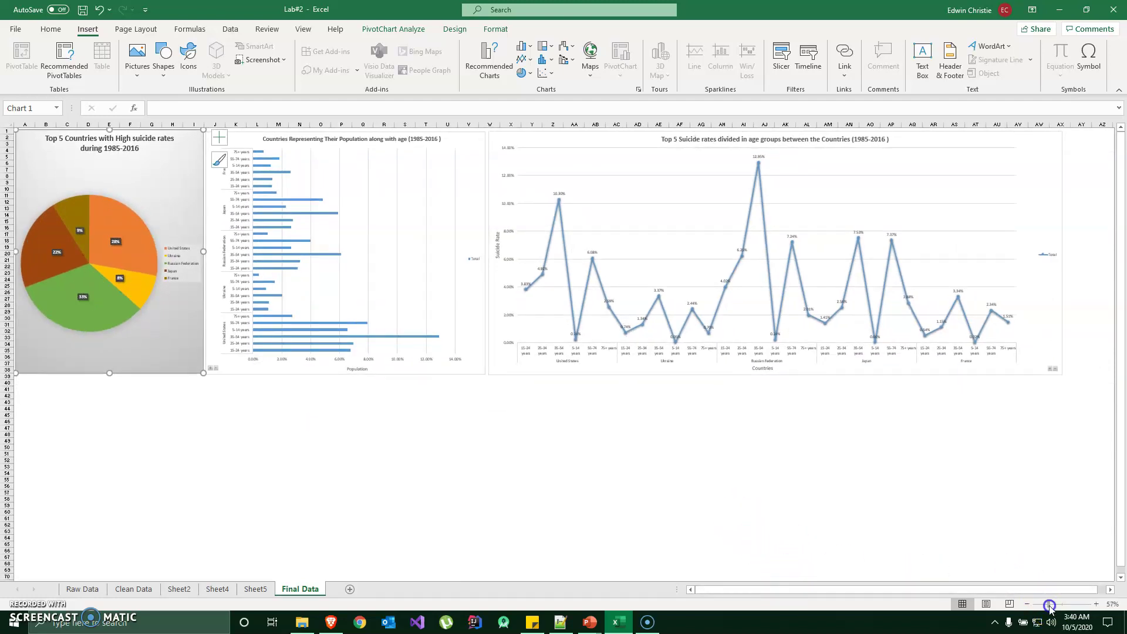
drag(1050, 607, 1052, 605)
click(917, 506)
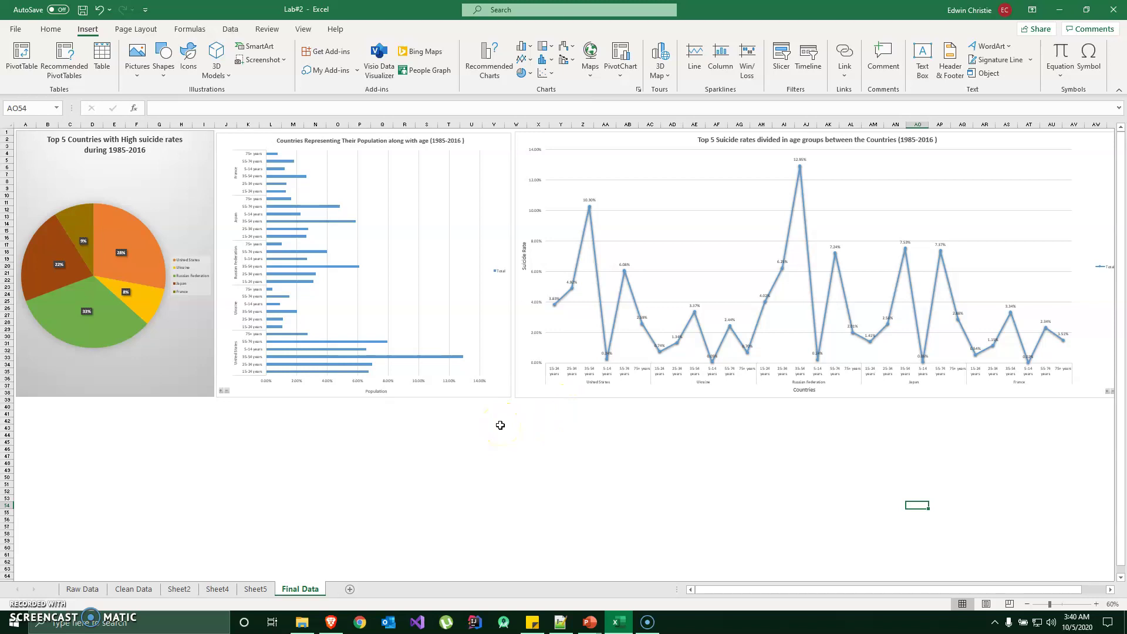
click(466, 394)
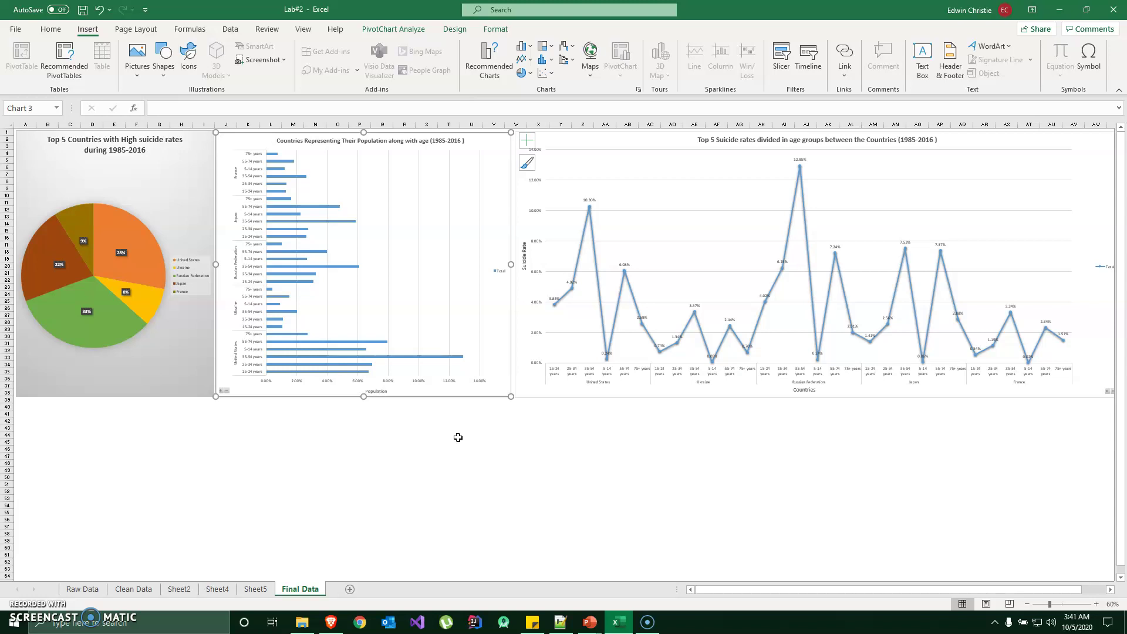
click(445, 479)
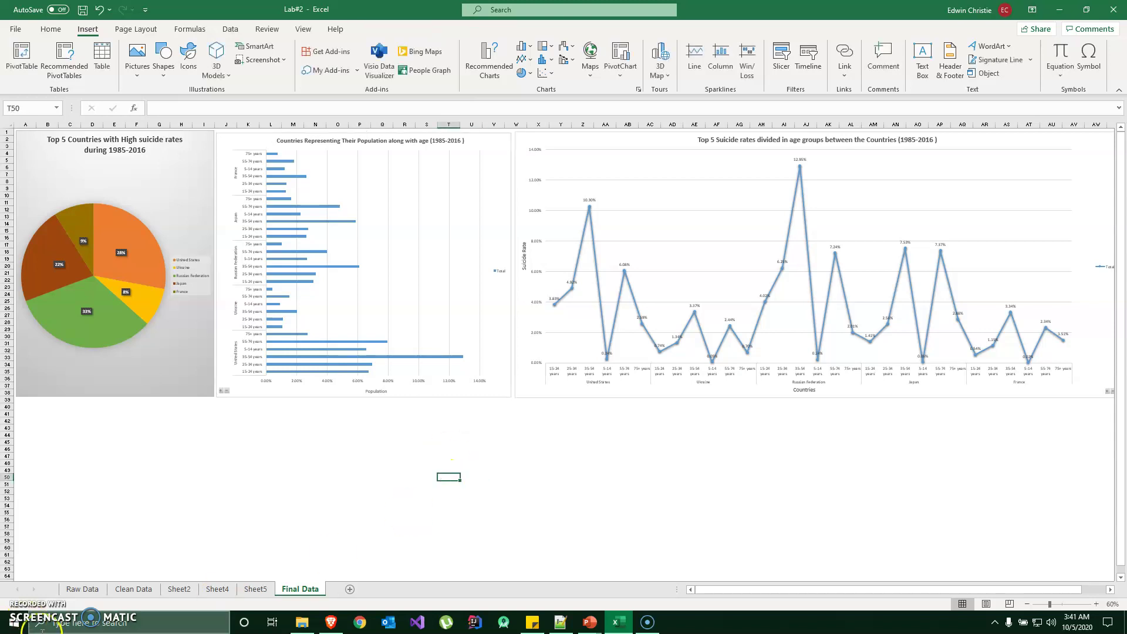